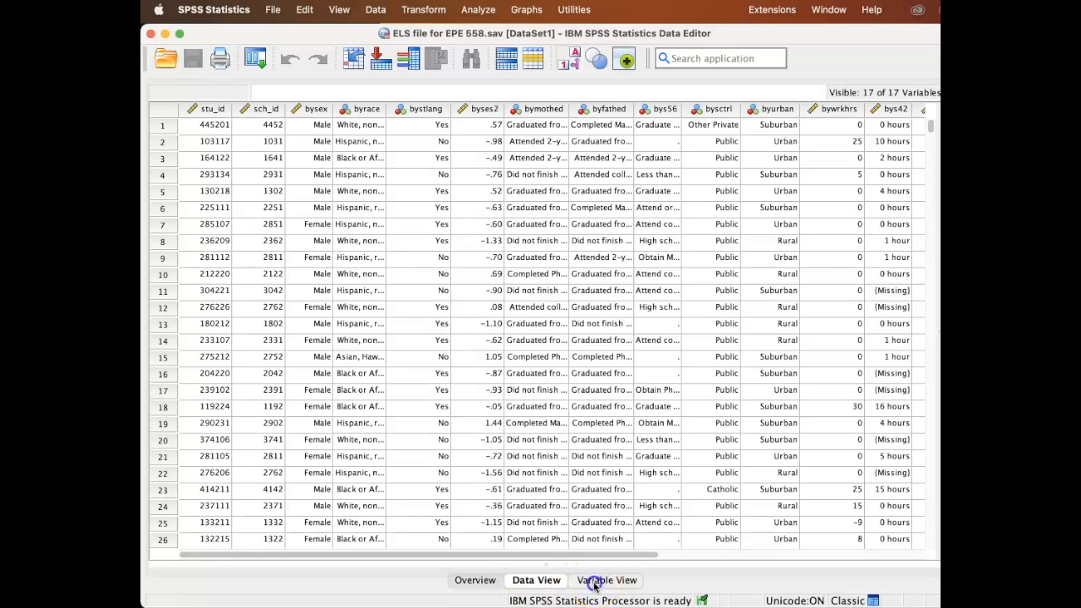
Step: Run a Frequencies analysis on the Hours Worked Per Week variable with frequency tables displayed
{"action": "left_click", "coordinate": [549, 583]}
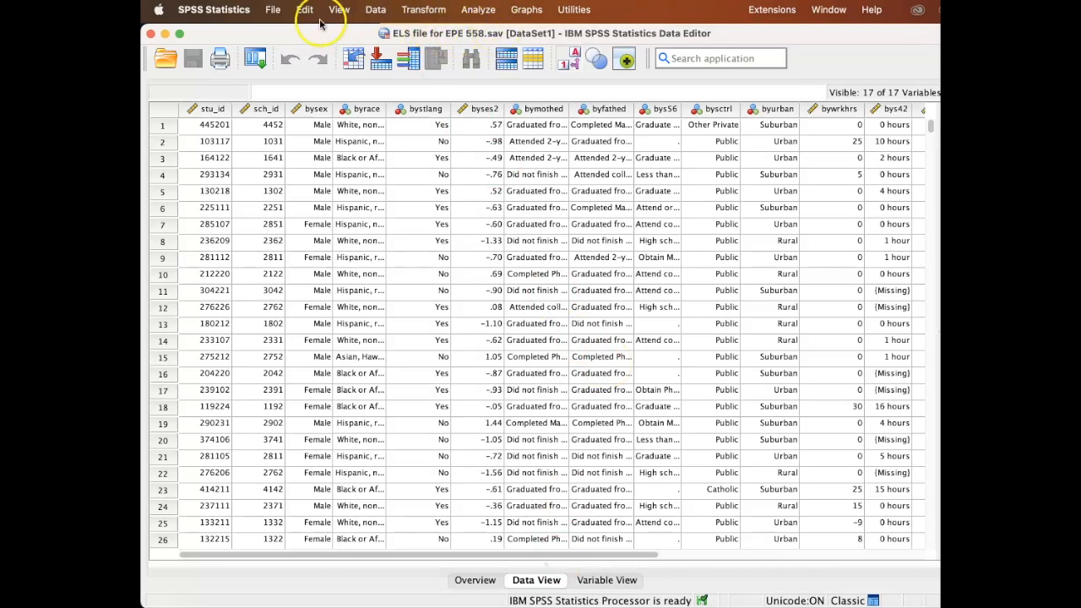
{"action": "left_click", "coordinate": [492, 13]}
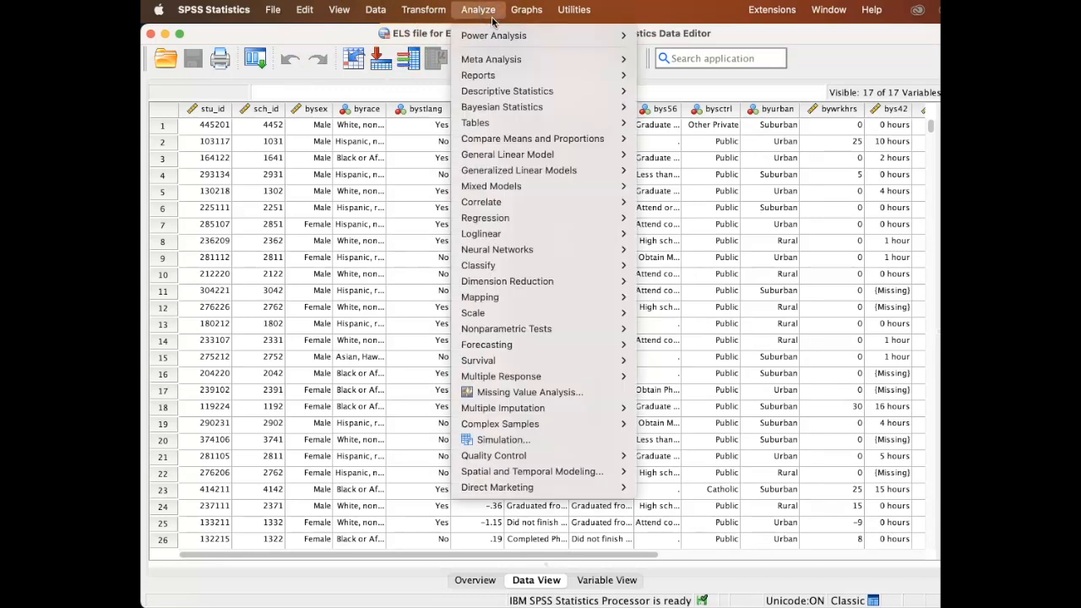
{"action": "mouse_move", "coordinate": [510, 95]}
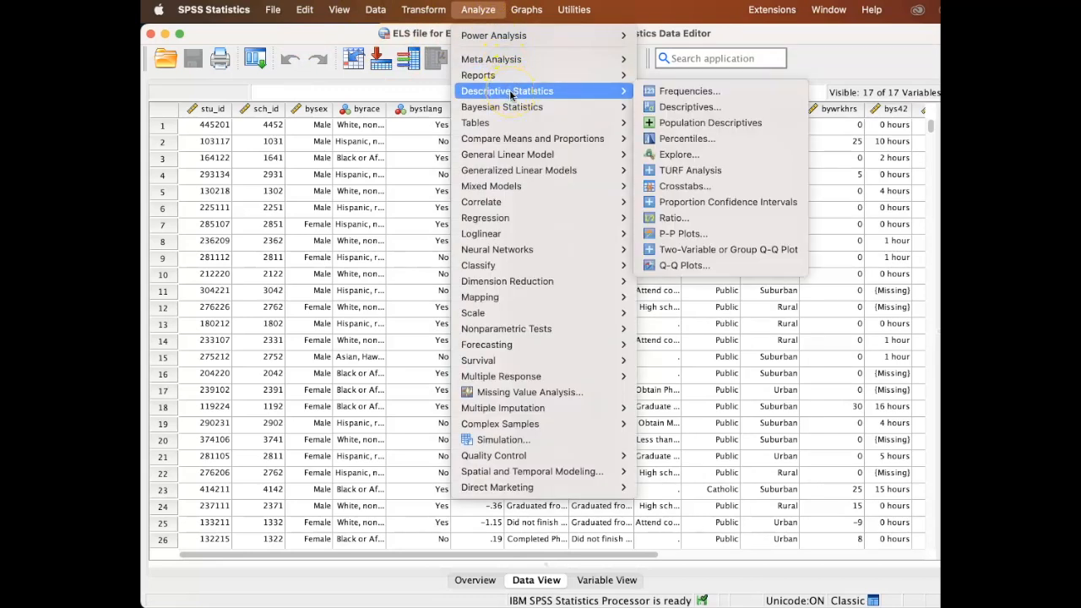
{"action": "left_click", "coordinate": [663, 91]}
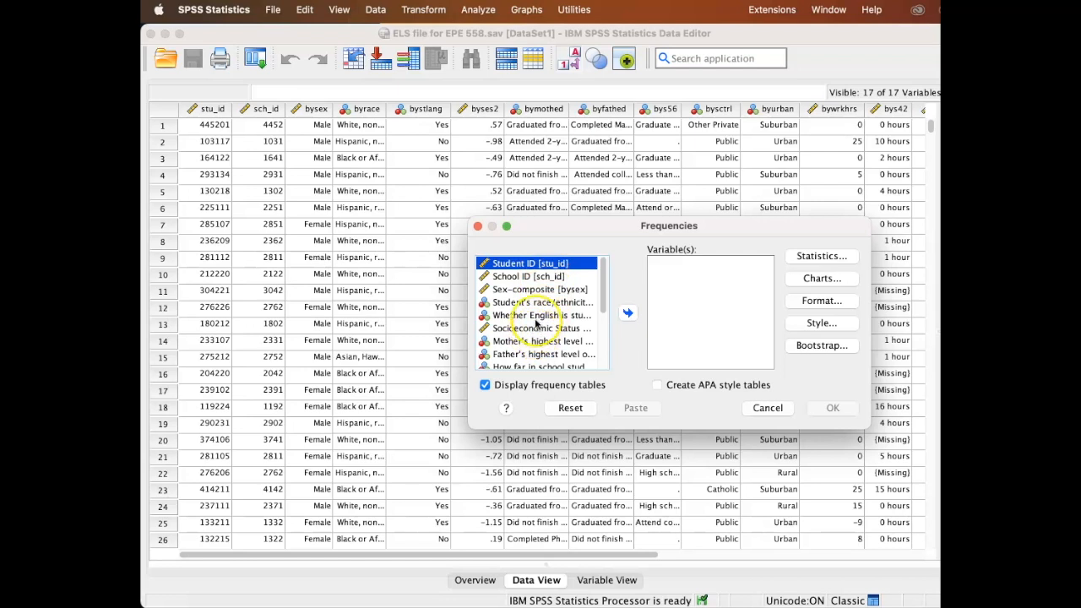
{"action": "left_click_drag", "start_coordinate": [603, 289], "coordinate": [602, 340]}
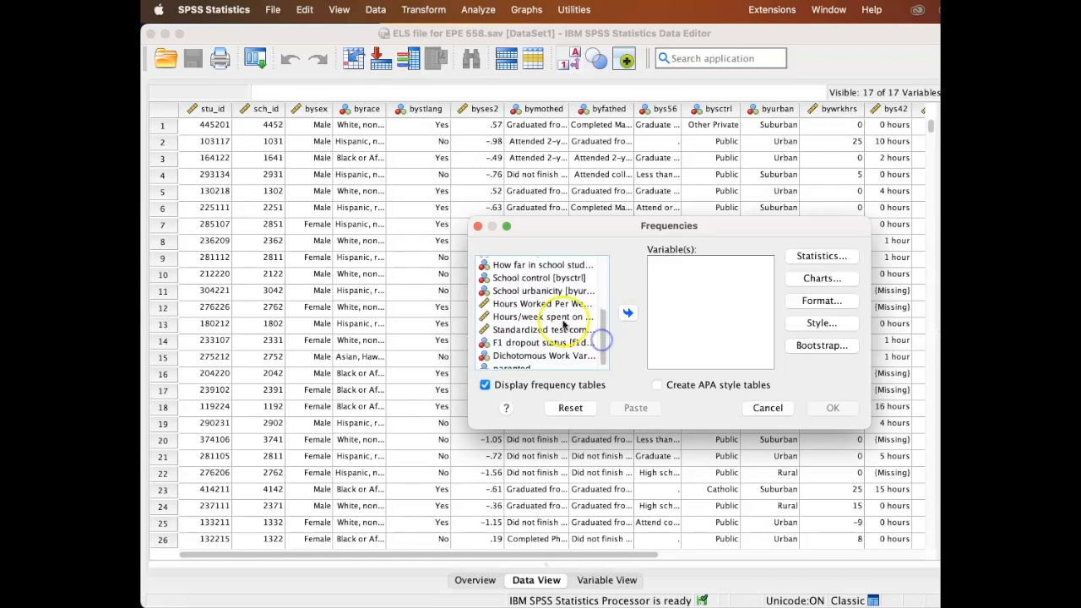
{"action": "left_click", "coordinate": [537, 304]}
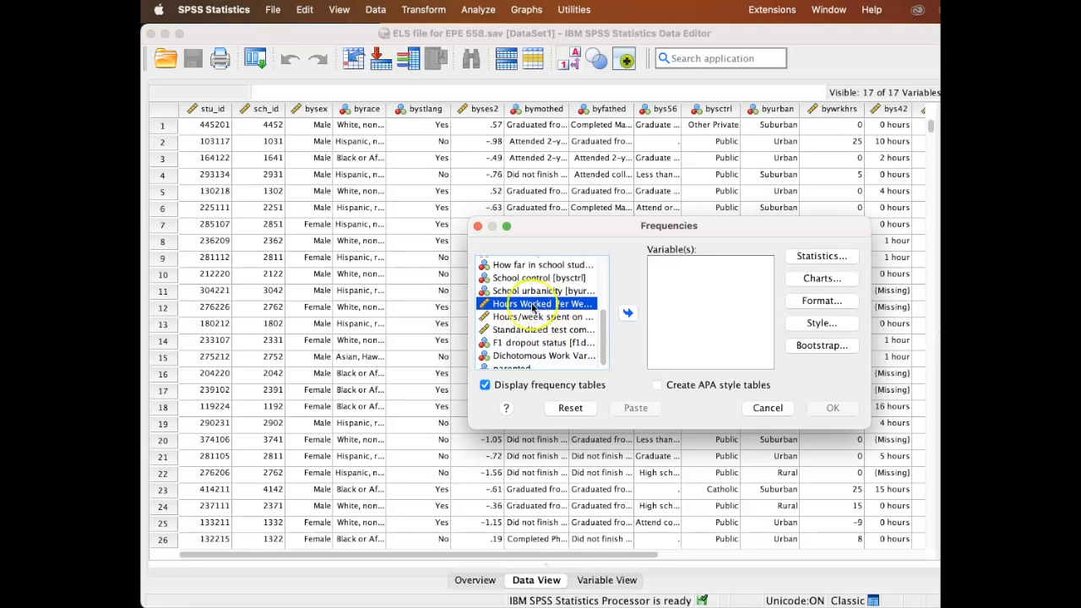
{"action": "double_click", "coordinate": [532, 306]}
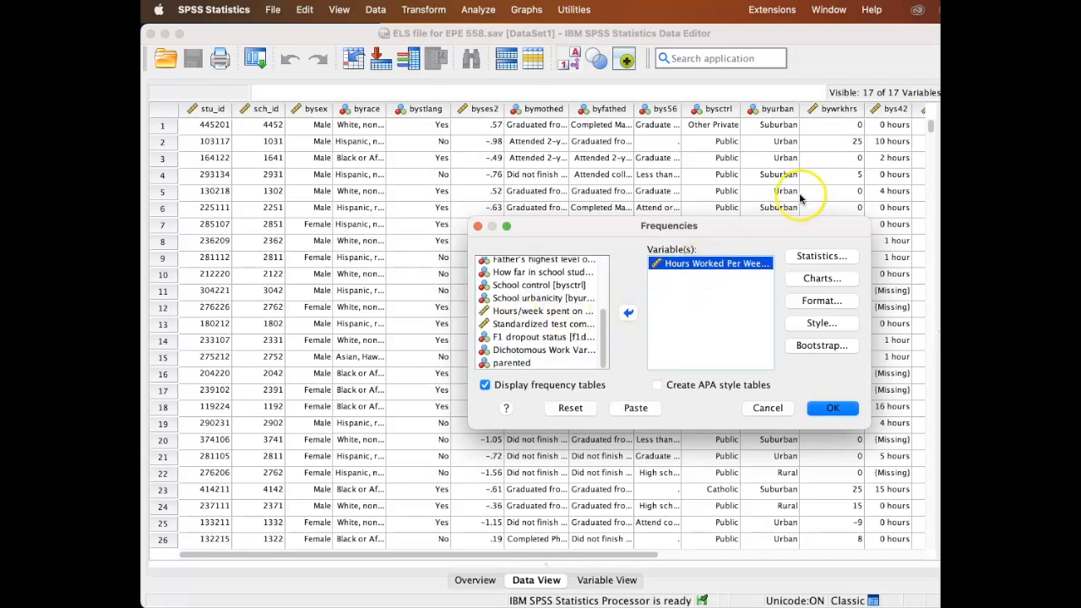
{"action": "left_click", "coordinate": [831, 408]}
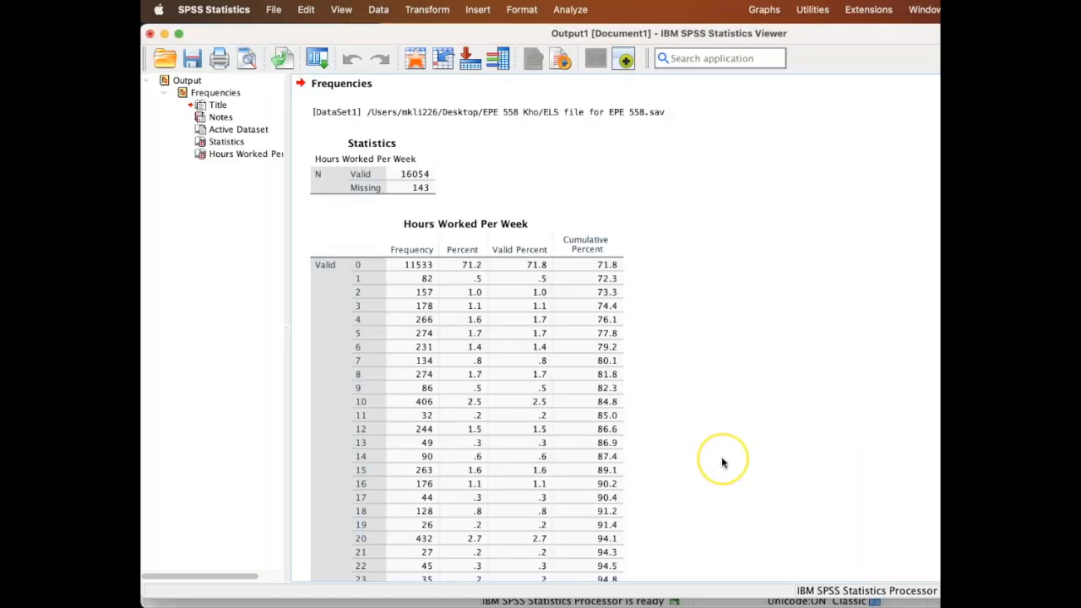
Step: Examine the Hours Worked Per Week frequency table, including its range of values, percentages and missing cases
{"action": "scroll", "coordinate": [722, 462], "scroll_direction": "down", "scroll_amount": 10}
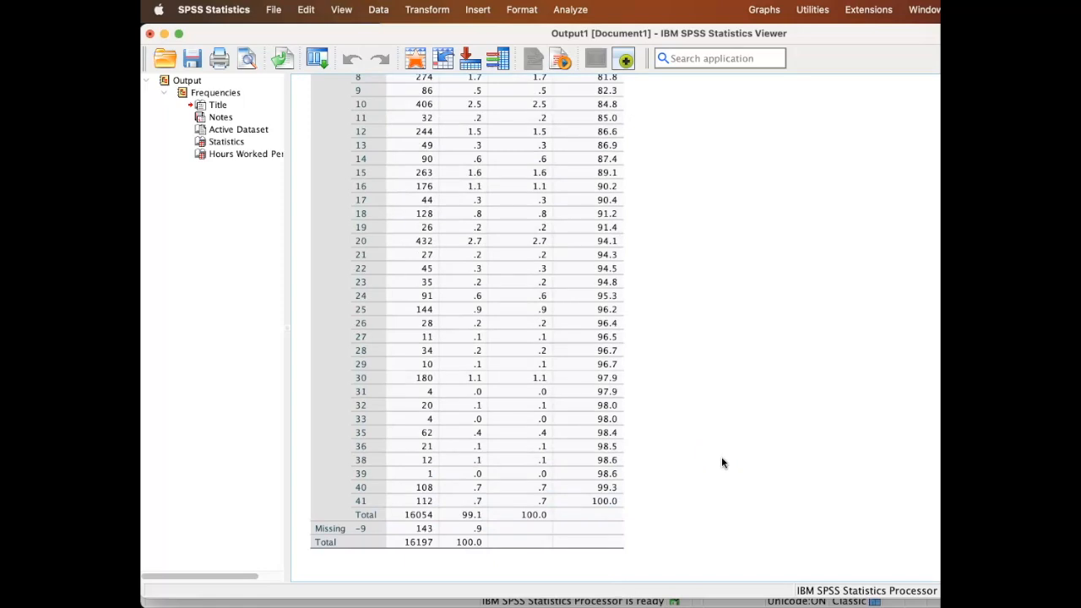
{"action": "scroll", "coordinate": [722, 461], "scroll_direction": "up", "scroll_amount": 10}
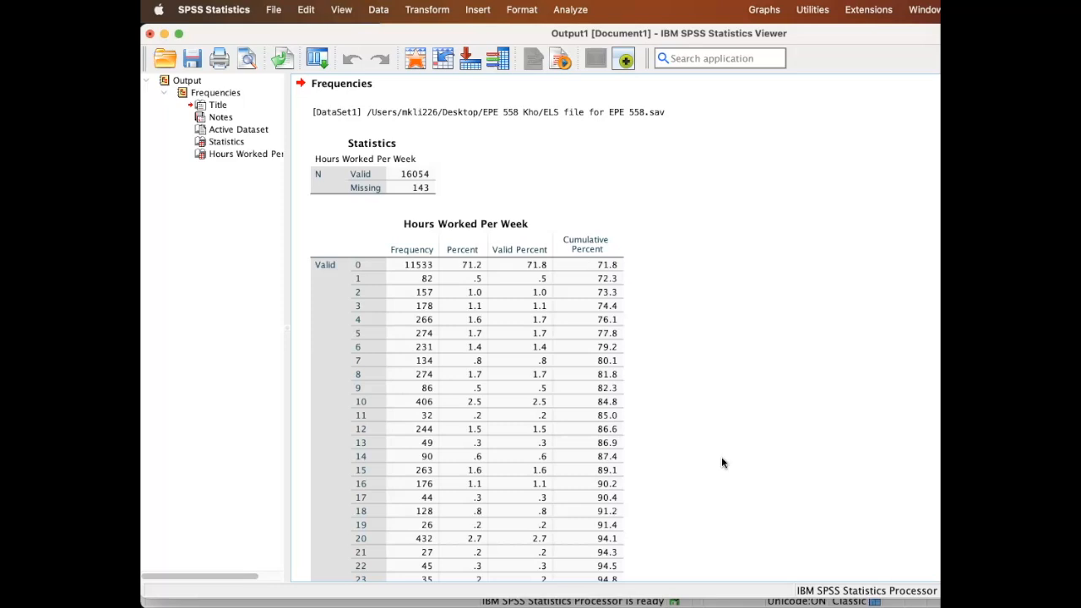
{"action": "scroll", "coordinate": [721, 462], "scroll_direction": "down", "scroll_amount": 5}
{"action": "scroll", "coordinate": [722, 462], "scroll_direction": "down", "scroll_amount": 2}
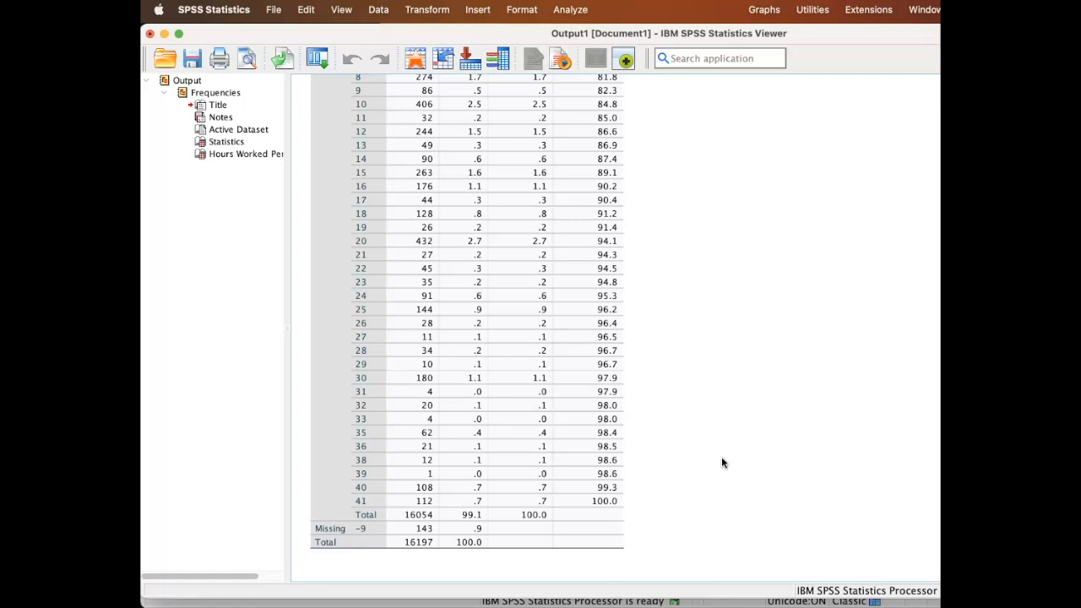
{"action": "scroll", "coordinate": [721, 462], "scroll_direction": "up", "scroll_amount": 7}
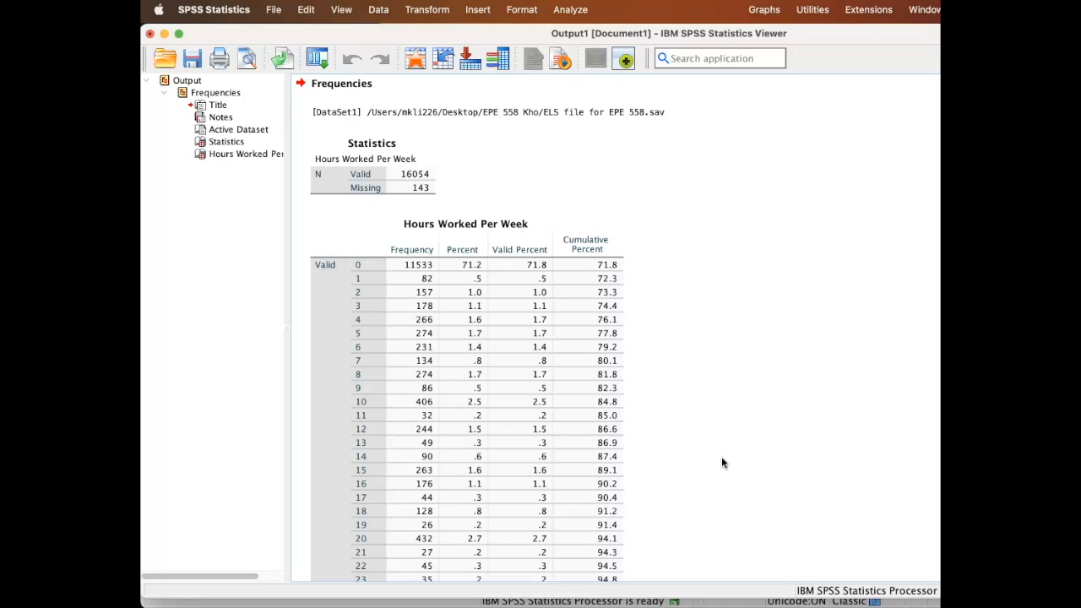
{"action": "scroll", "coordinate": [721, 462], "scroll_direction": "down", "scroll_amount": 2}
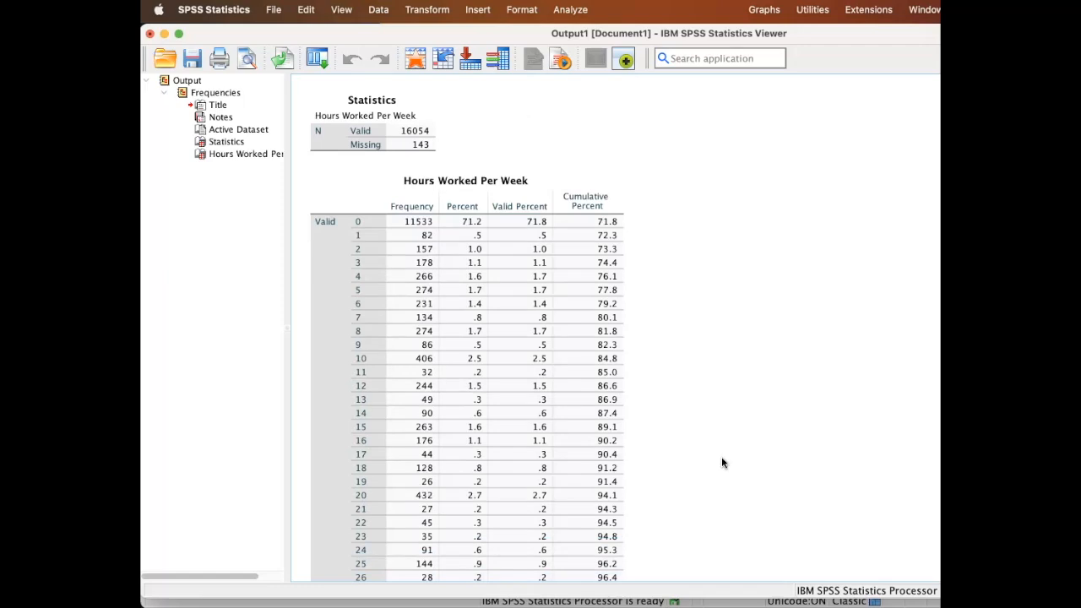
{"action": "scroll", "coordinate": [722, 462], "scroll_direction": "down", "scroll_amount": 5}
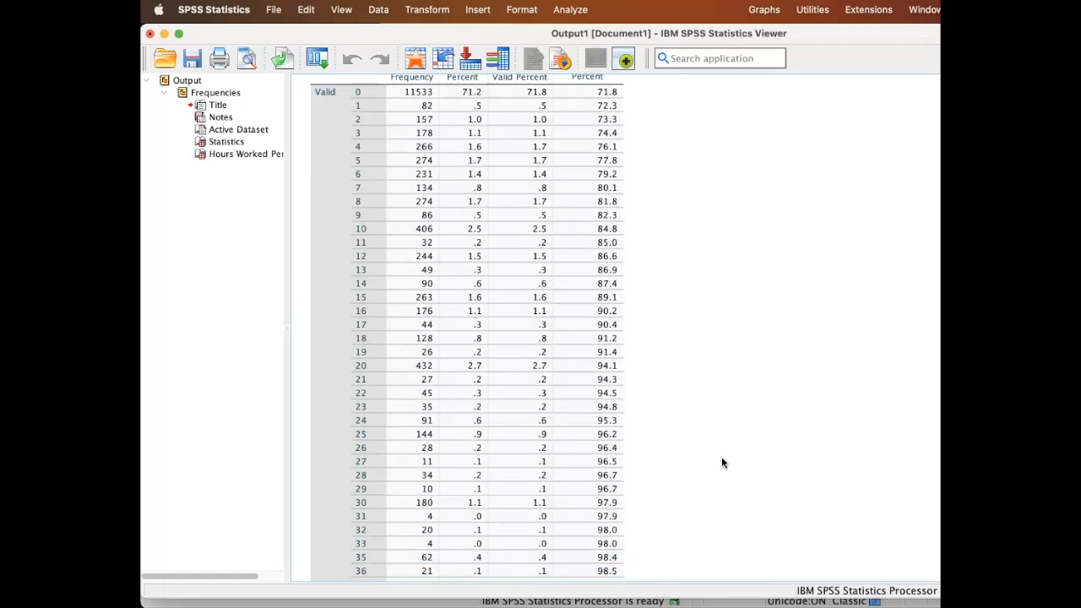
{"action": "scroll", "coordinate": [722, 462], "scroll_direction": "down", "scroll_amount": 3}
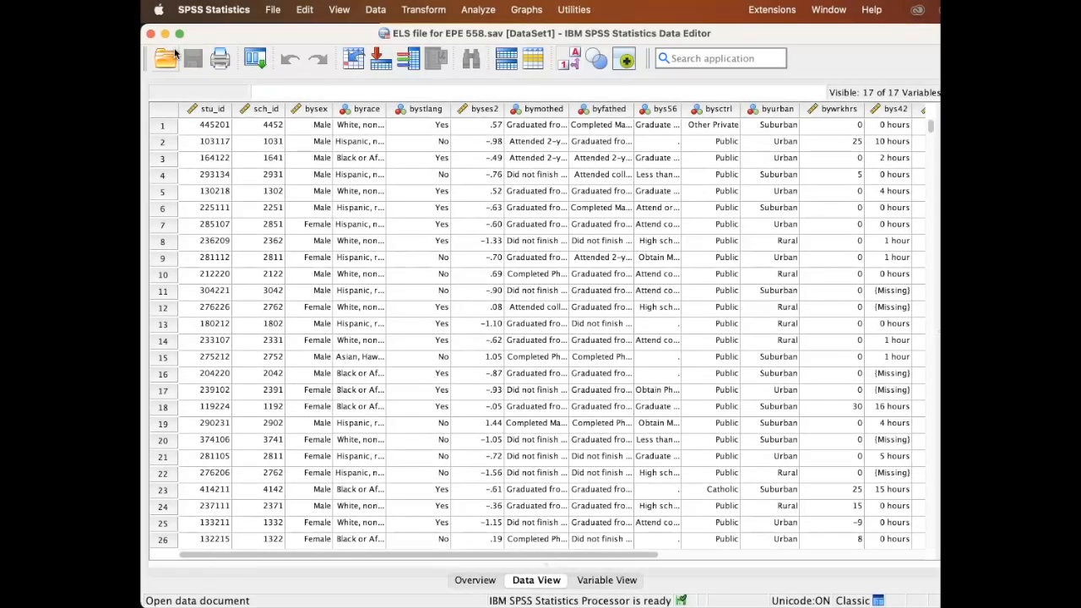
Step: Start Recode into Different Variables with Hours Worked Per Week (bywrkhrs) as the input variable
{"action": "left_click", "coordinate": [430, 13]}
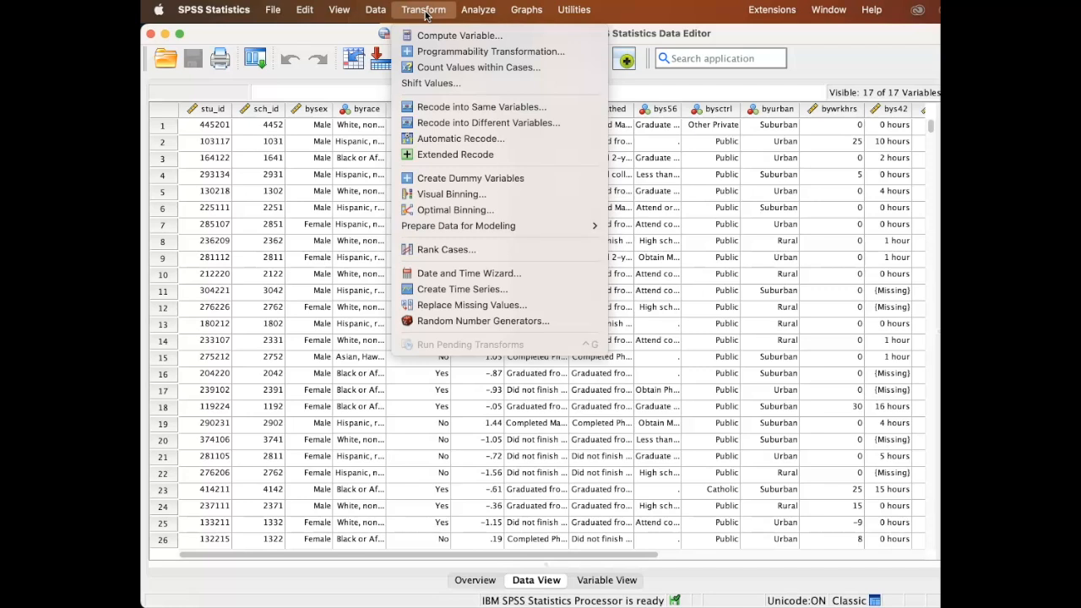
{"action": "left_click", "coordinate": [470, 123]}
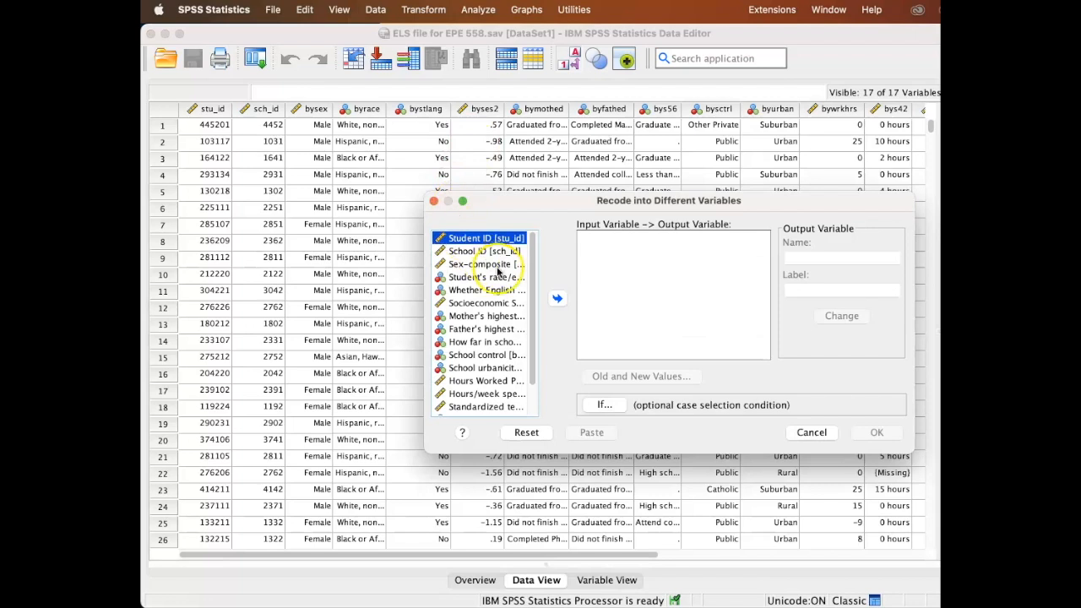
{"action": "scroll", "coordinate": [463, 362], "scroll_direction": "down", "scroll_amount": 3}
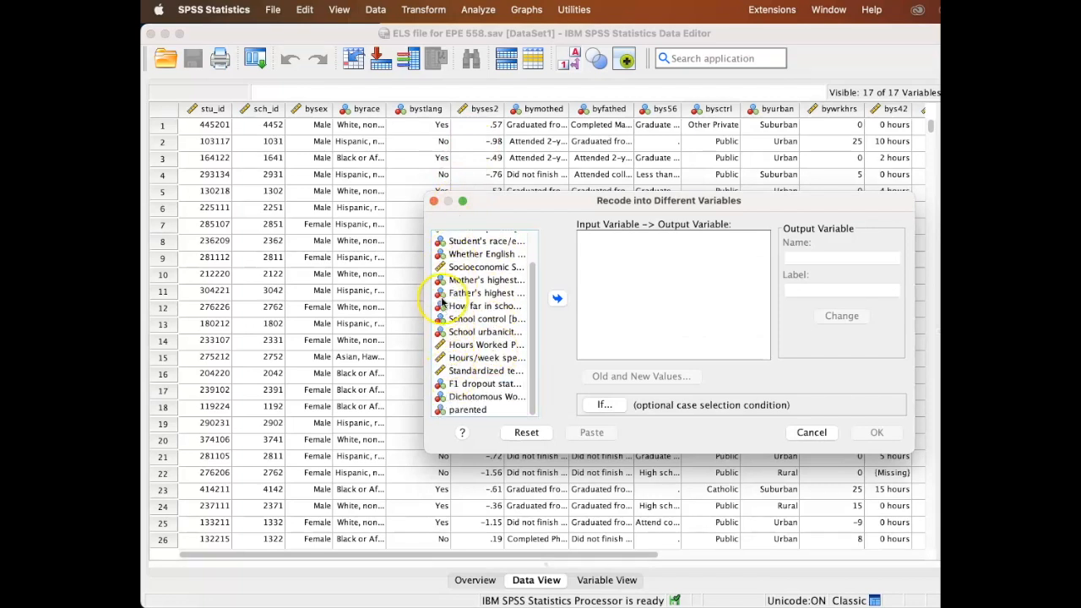
{"action": "left_click", "coordinate": [454, 349]}
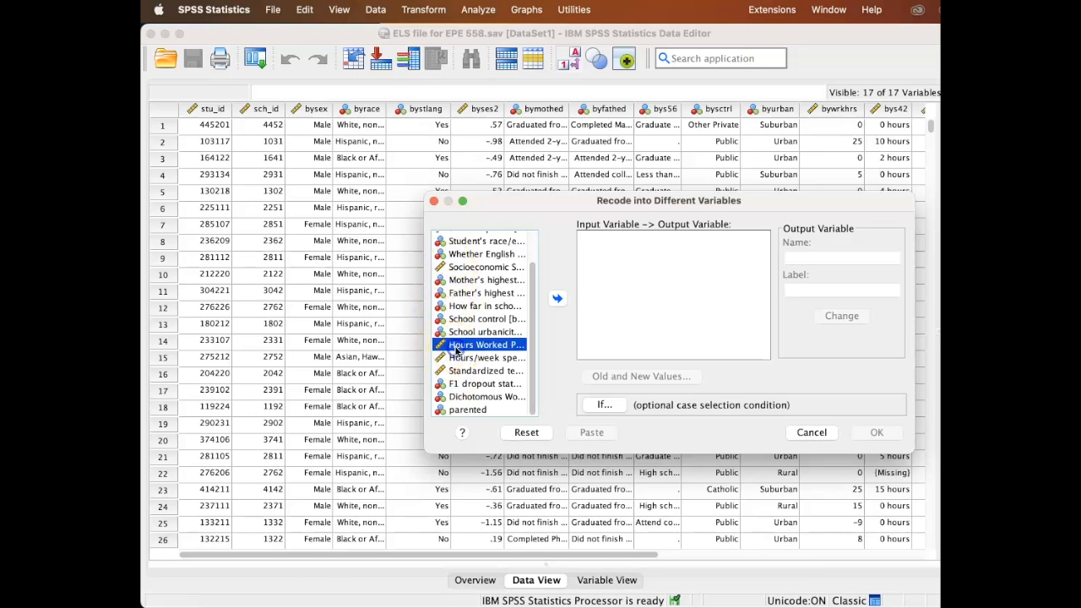
{"action": "left_click", "coordinate": [558, 300]}
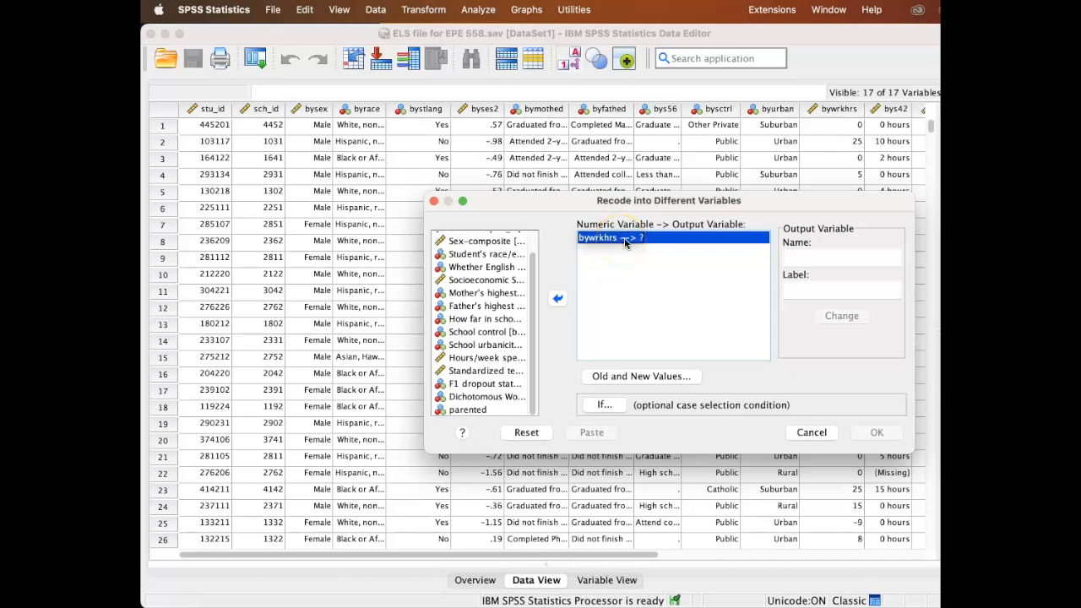
Step: Assign the output variable name bywrkhrs_cat and the label "Hours Worked per Week (Categorical)" to the recode of bywrkhrs
{"action": "left_click", "coordinate": [804, 257]}
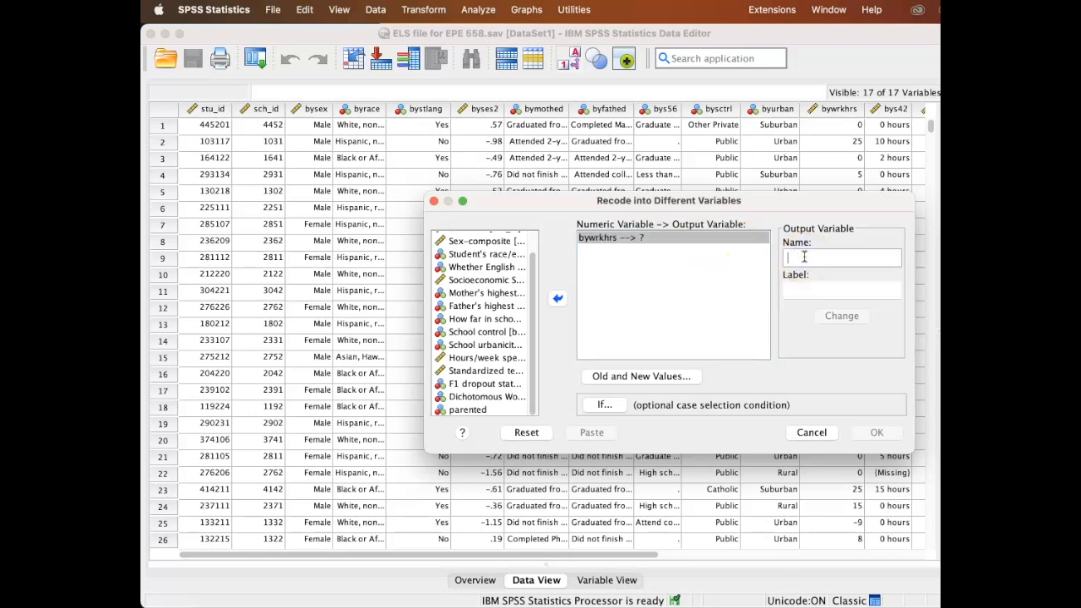
{"action": "type", "text": "bywrk"}
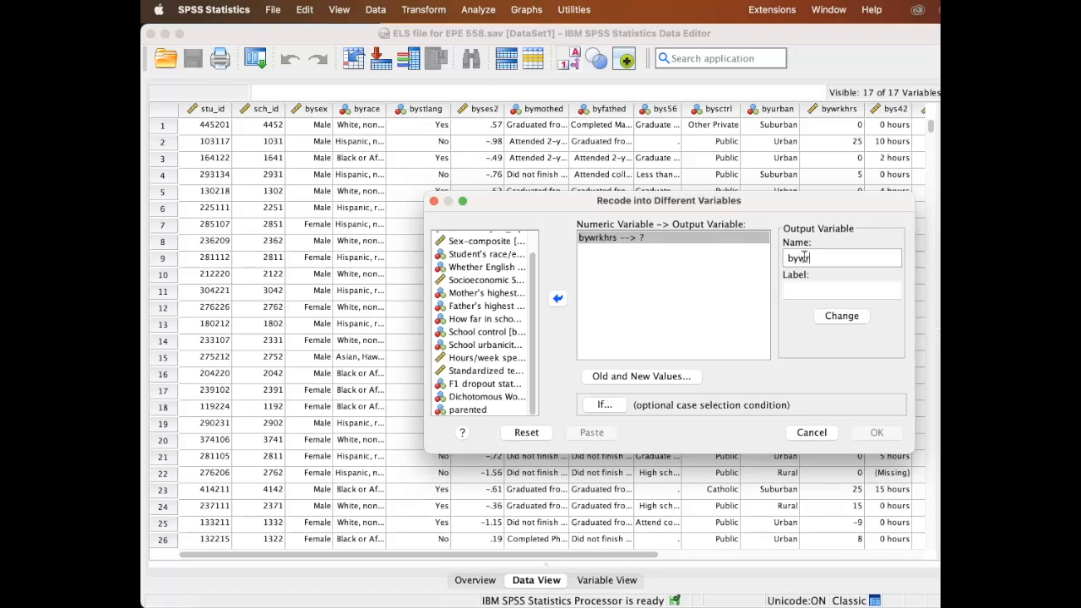
{"action": "type", "text": "hrs"}
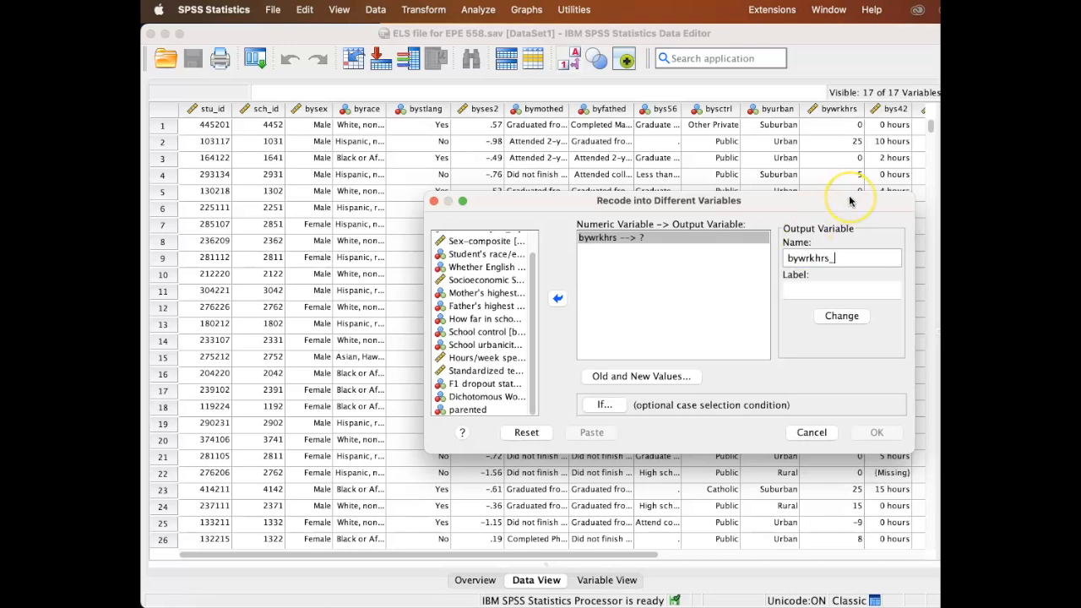
{"action": "type", "text": "_cat"}
{"action": "left_click", "coordinate": [828, 291]}
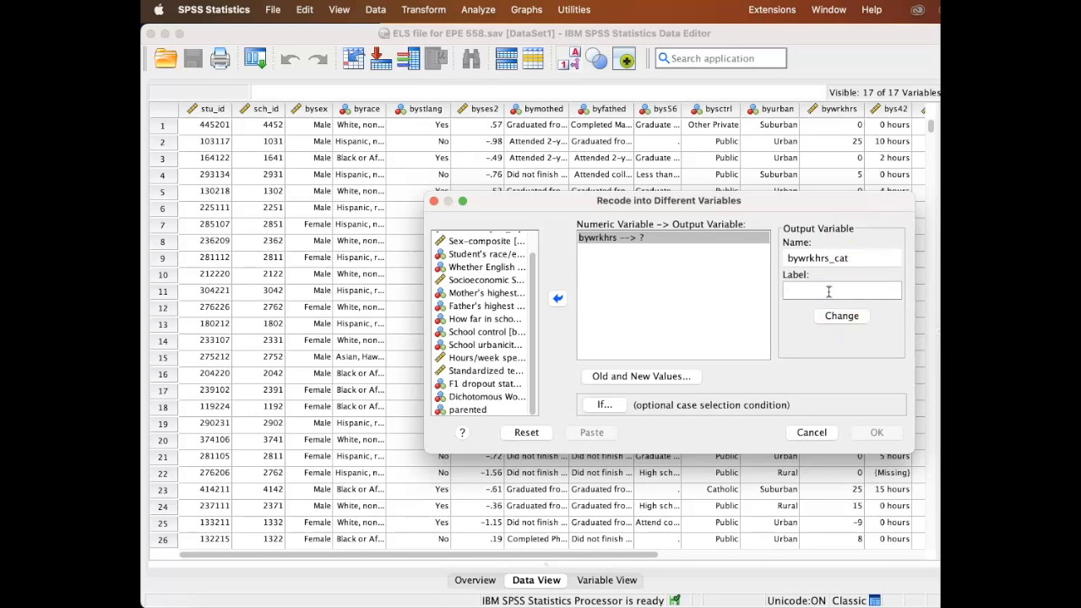
{"action": "type", "text": "Hours Wor"}
{"action": "type", "text": "ked P"}
{"action": "type", "text": "er Week "}
{"action": "type", "text": "("}
{"action": "type", "text": "Categorical"}
{"action": "type", "text": ")"}
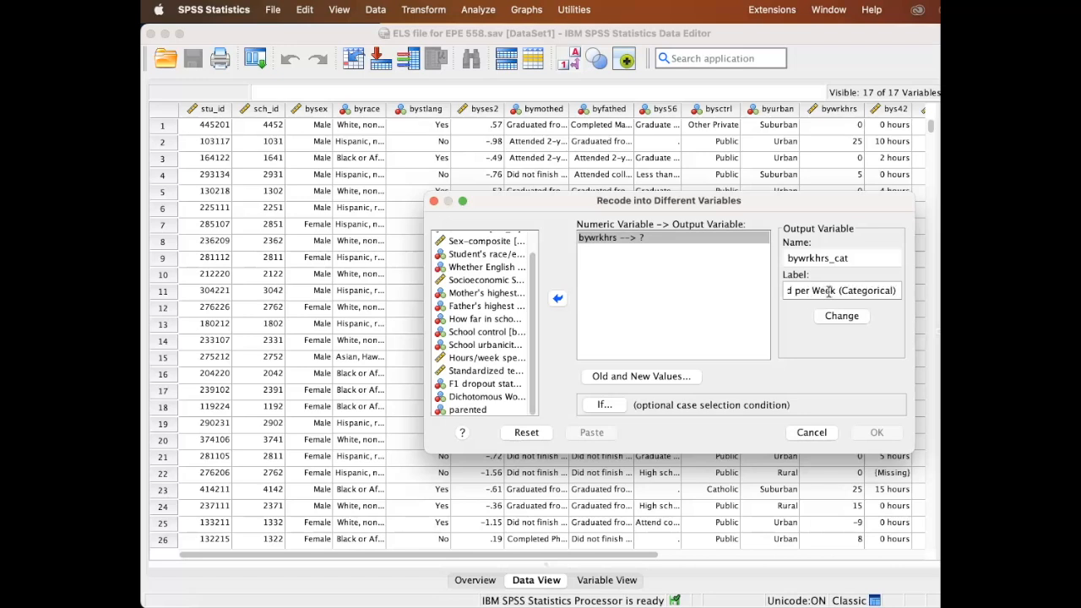
{"action": "left_click", "coordinate": [850, 318]}
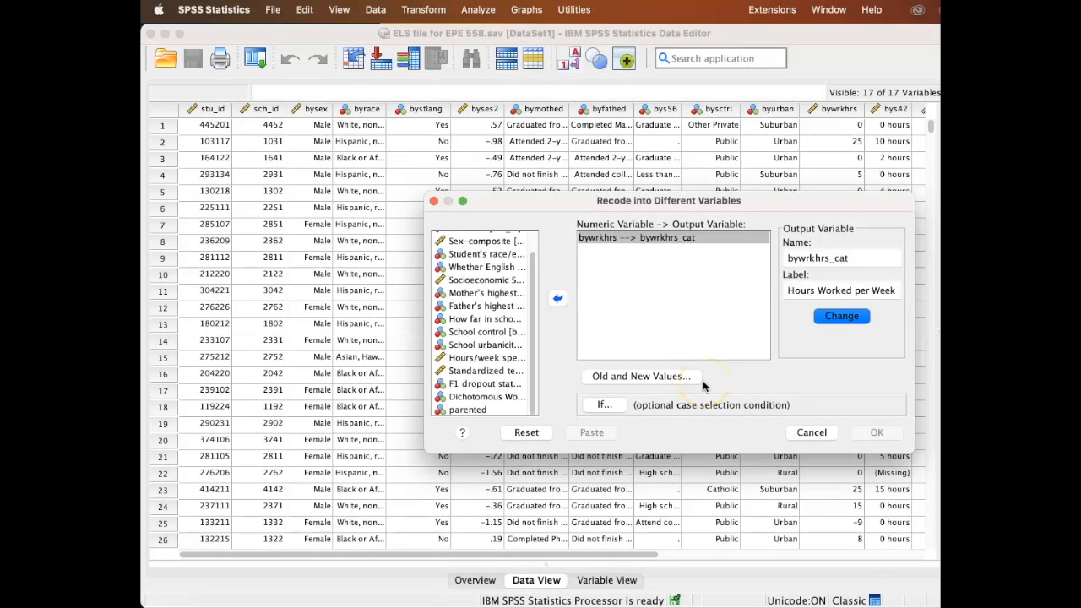
Step: Add a recode rule in the old and new values that maps 0 to 0
{"action": "left_click", "coordinate": [640, 380]}
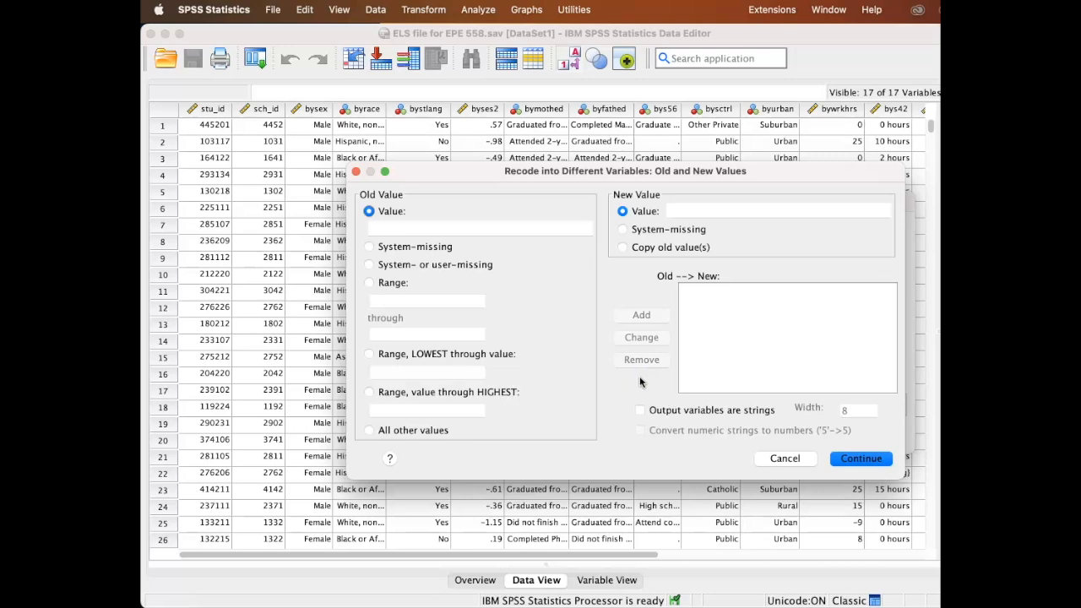
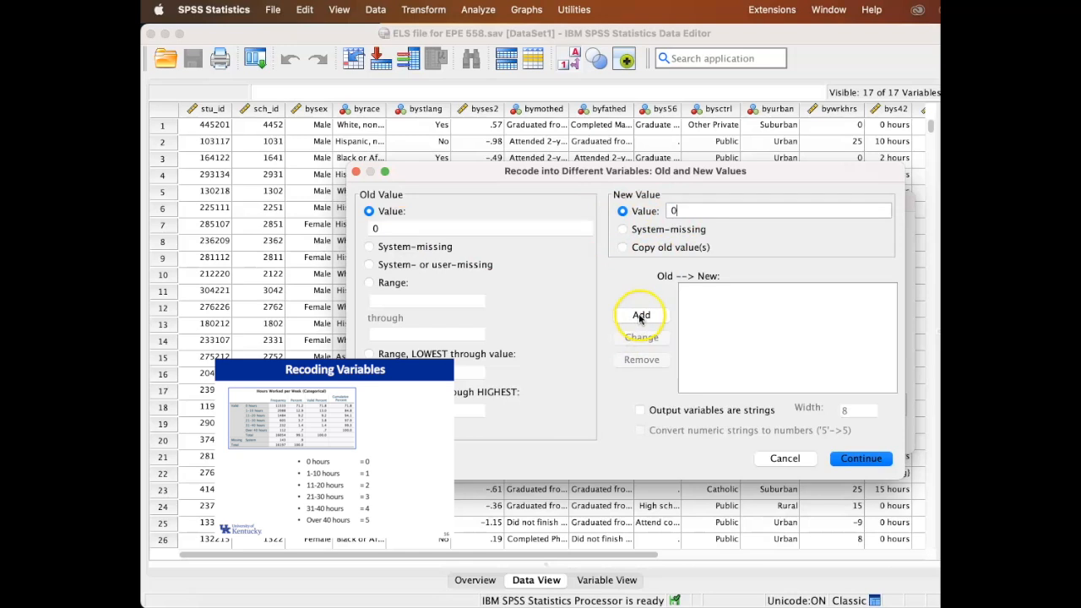
{"action": "left_click", "coordinate": [638, 319]}
{"action": "left_click", "coordinate": [458, 229]}
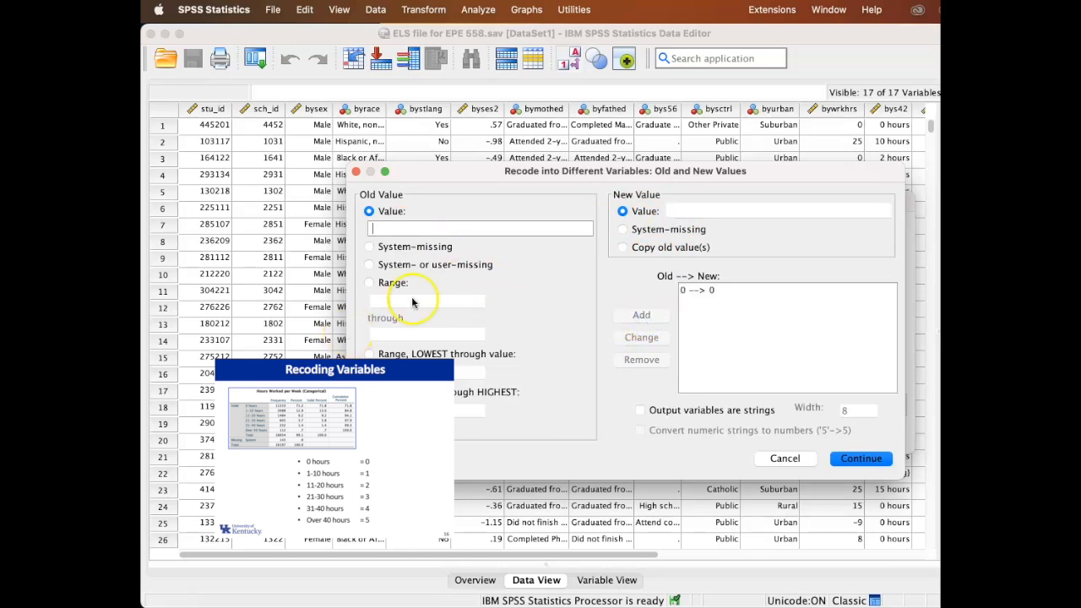
Step: Add a recode rule that maps the range 1 through 10 to the new value 1
{"action": "left_click", "coordinate": [367, 287]}
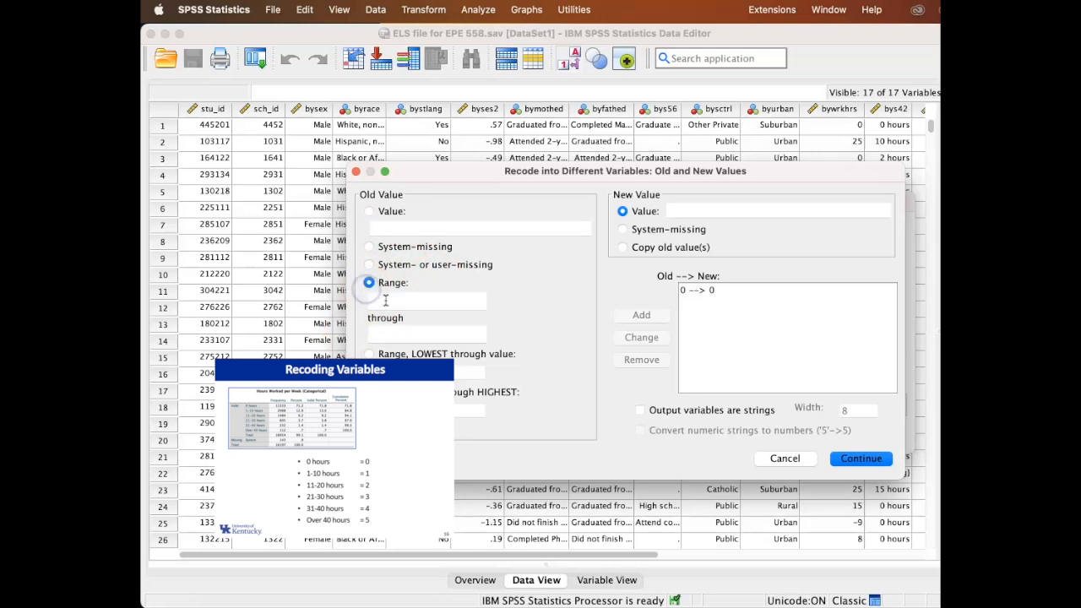
{"action": "left_click", "coordinate": [378, 332]}
{"action": "type", "text": "10"}
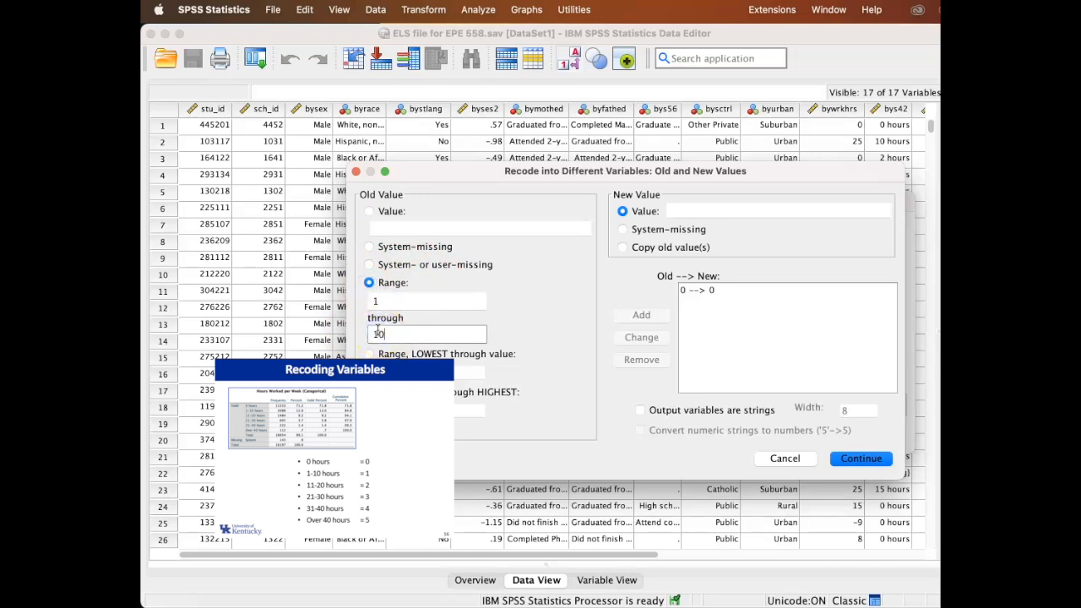
{"action": "left_click", "coordinate": [694, 211]}
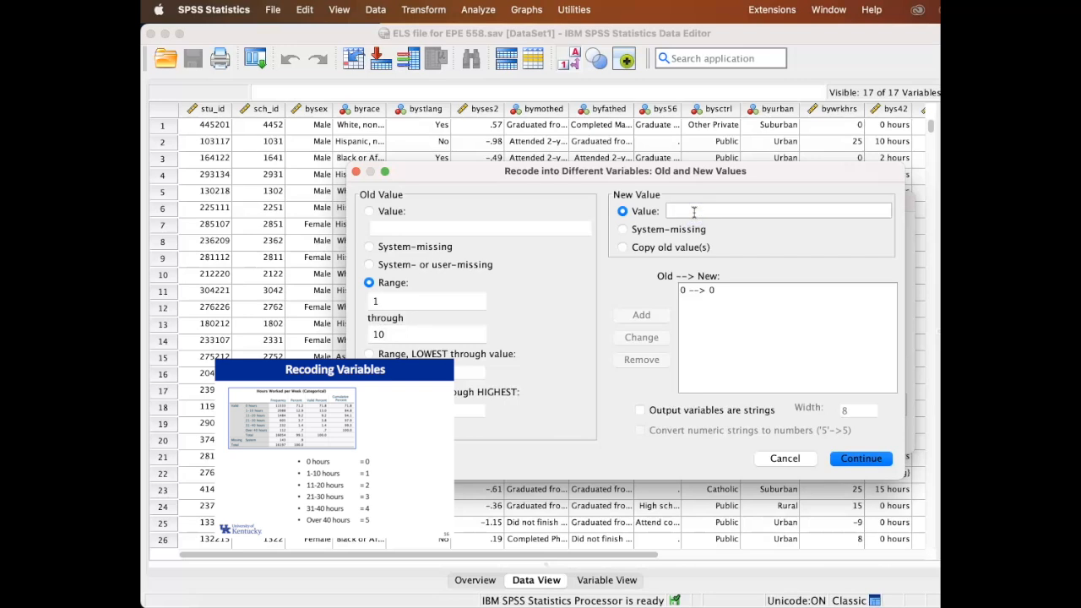
{"action": "type", "text": "1"}
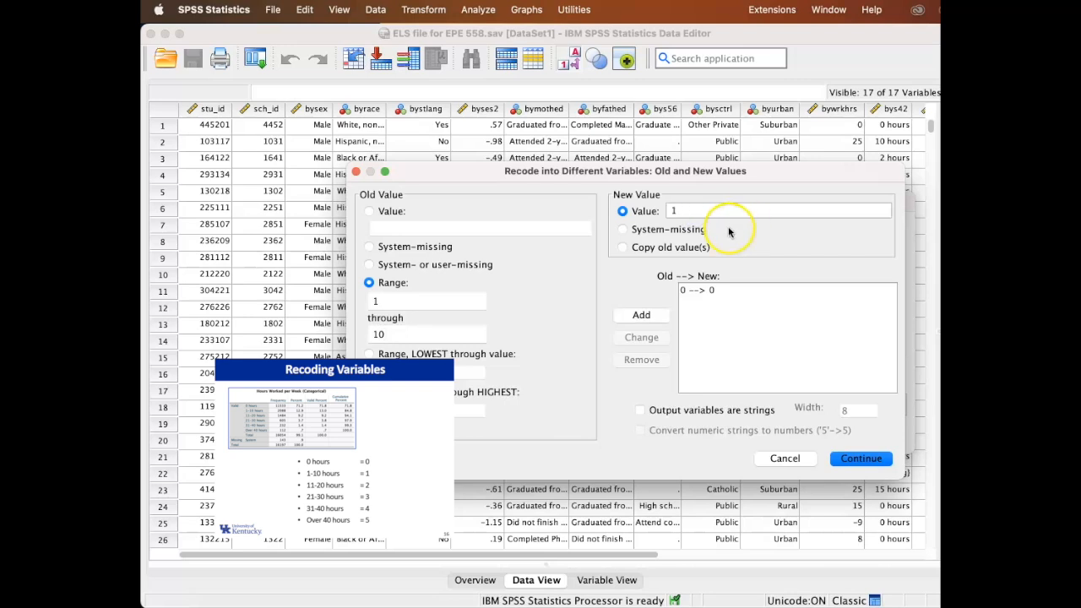
{"action": "left_click", "coordinate": [649, 317]}
Step: Add a recode rule that maps the range 11 through 20 to the new value 2
{"action": "left_click", "coordinate": [390, 294]}
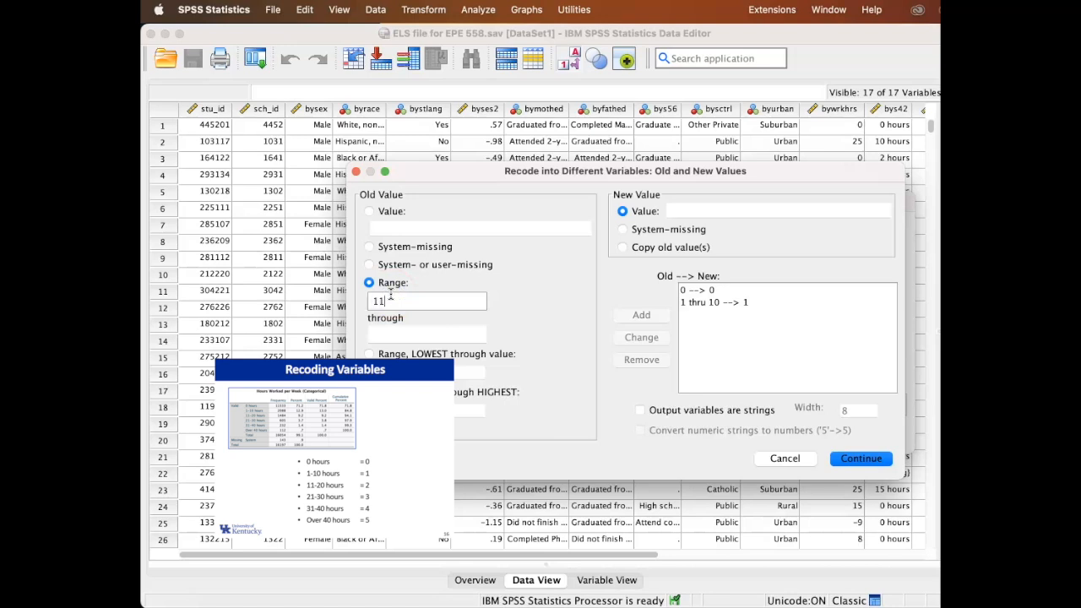
{"action": "left_click", "coordinate": [392, 337]}
{"action": "type", "text": "20"}
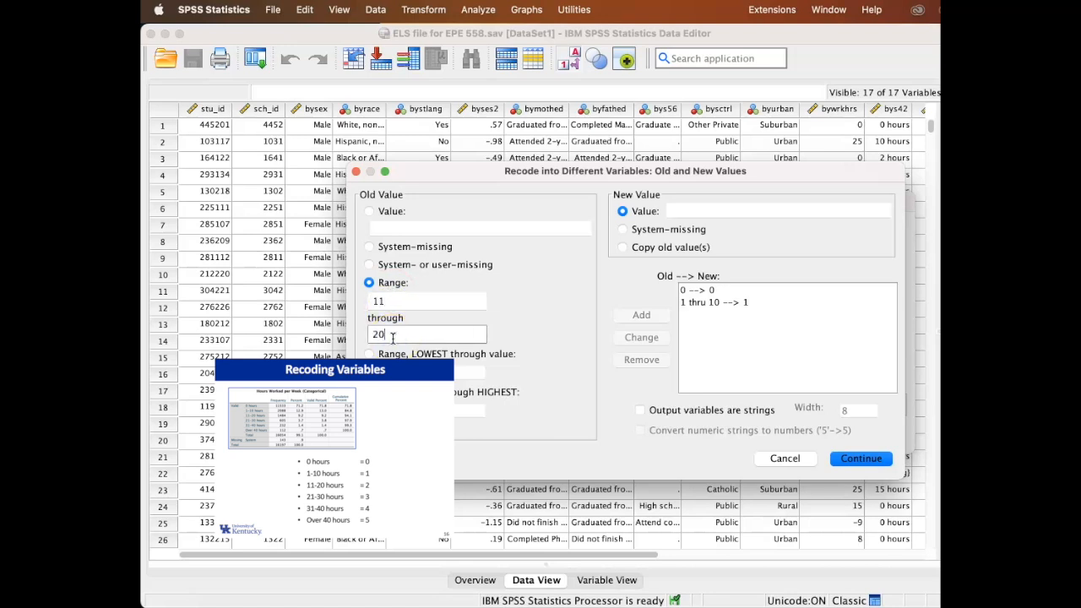
{"action": "left_click", "coordinate": [680, 212]}
{"action": "type", "text": "2"}
{"action": "left_click", "coordinate": [647, 314]}
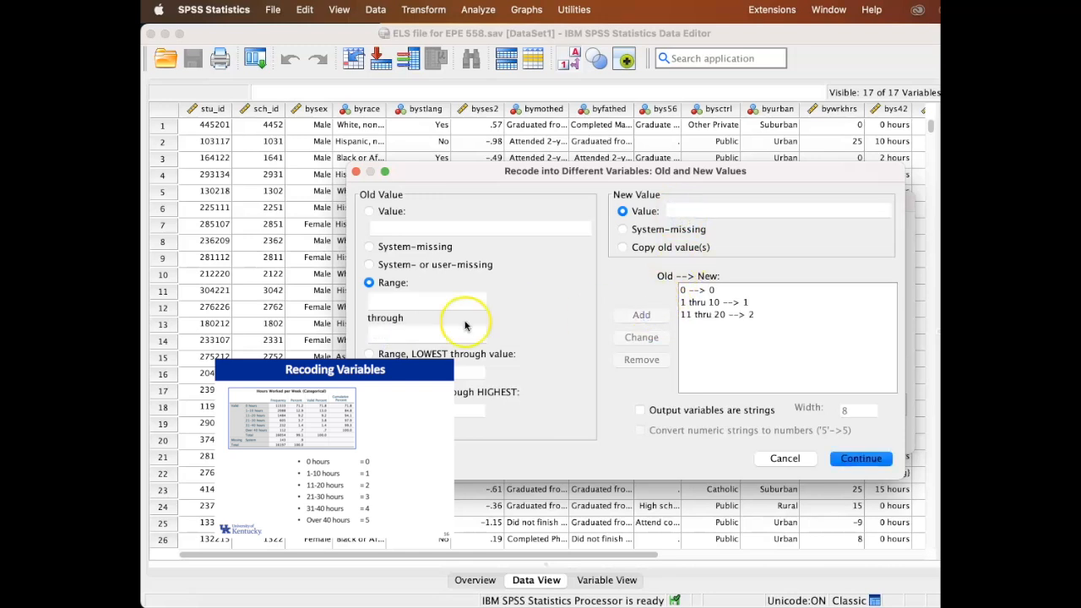
Step: Add a recode rule that maps the range 21 through 30 to the new value 3
{"action": "left_click", "coordinate": [418, 299]}
{"action": "type", "text": "21"}
{"action": "left_click", "coordinate": [415, 331]}
{"action": "type", "text": "30"}
{"action": "left_click", "coordinate": [688, 211]}
{"action": "type", "text": "3"}
{"action": "left_click", "coordinate": [644, 315]}
Step: Add a recode rule that maps the range 31 through 40 to the new value 4
{"action": "left_click", "coordinate": [427, 300]}
{"action": "type", "text": "40"}
{"action": "left_click", "coordinate": [653, 321]}
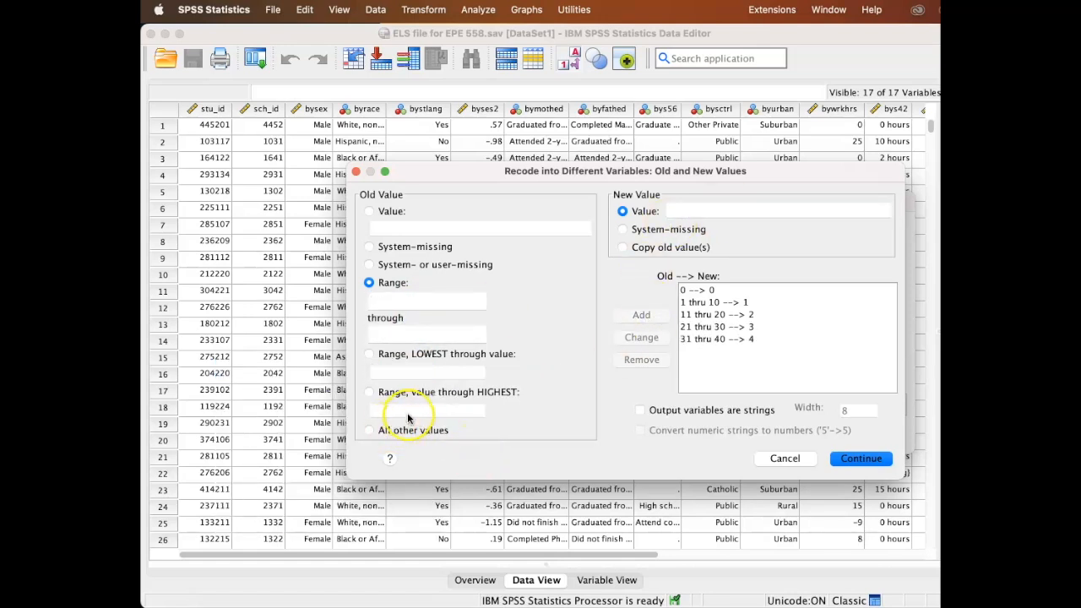
Step: Add a recode rule that maps 41 through the highest value to 5, and run the recode into bywrkhrs_cat
{"action": "left_click", "coordinate": [379, 396]}
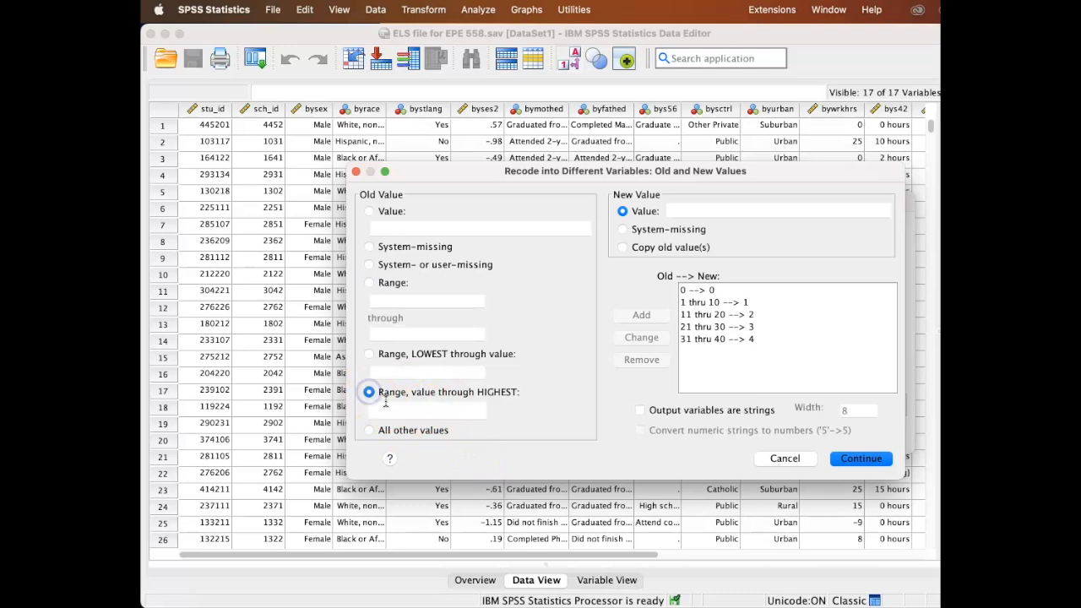
{"action": "left_click", "coordinate": [418, 411]}
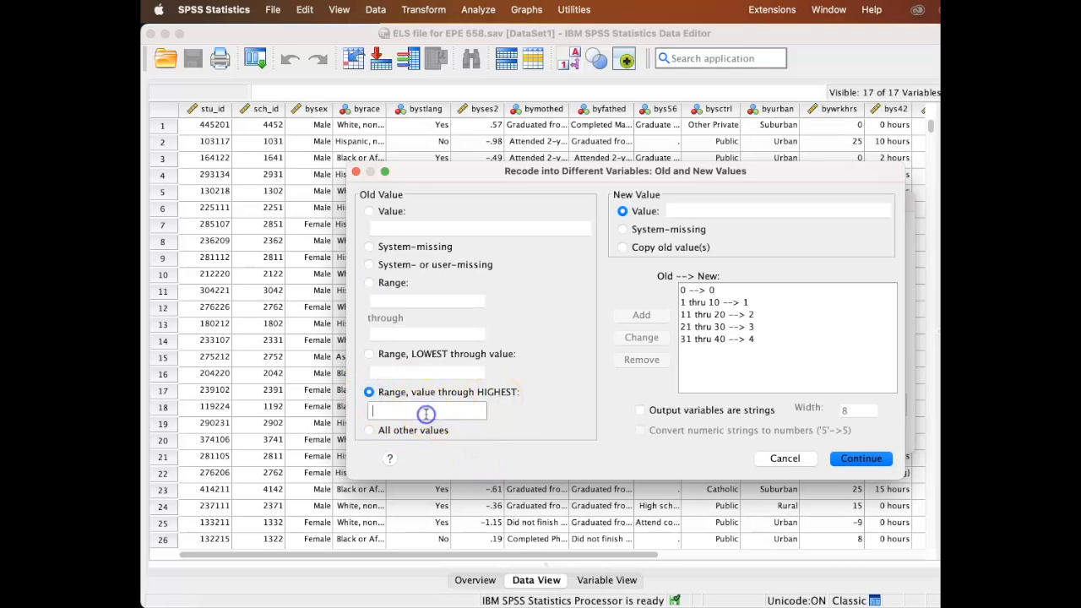
{"action": "type", "text": "41"}
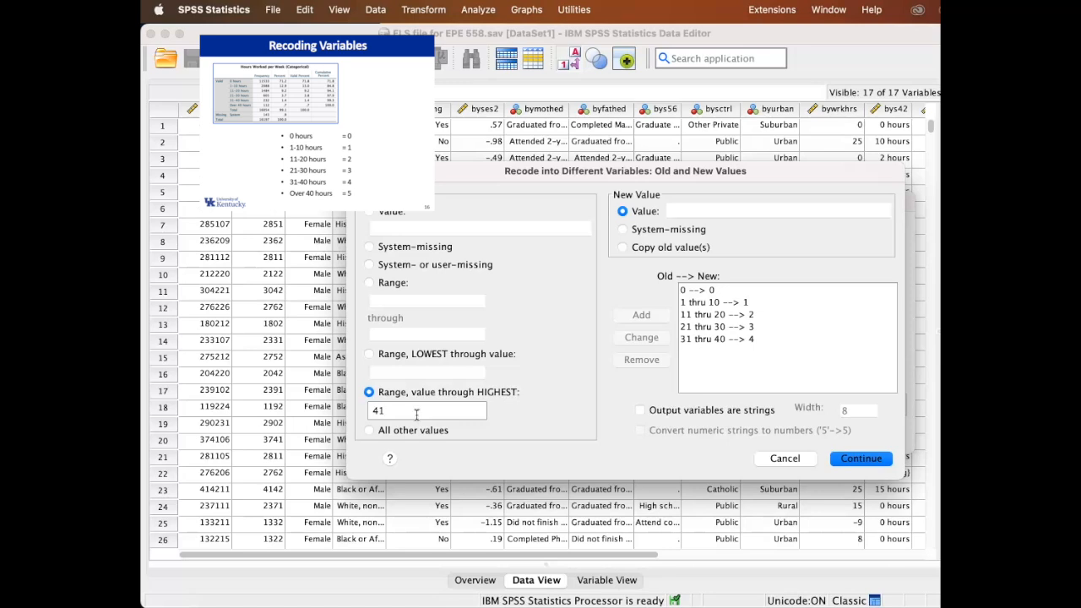
{"action": "left_click", "coordinate": [689, 210]}
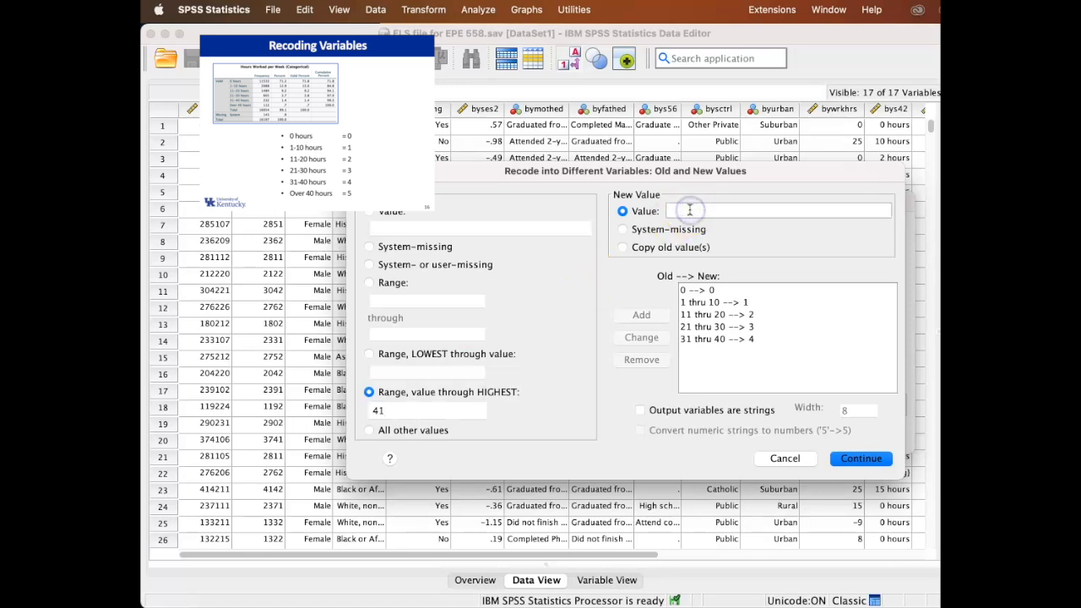
{"action": "type", "text": "5"}
{"action": "left_click", "coordinate": [643, 316]}
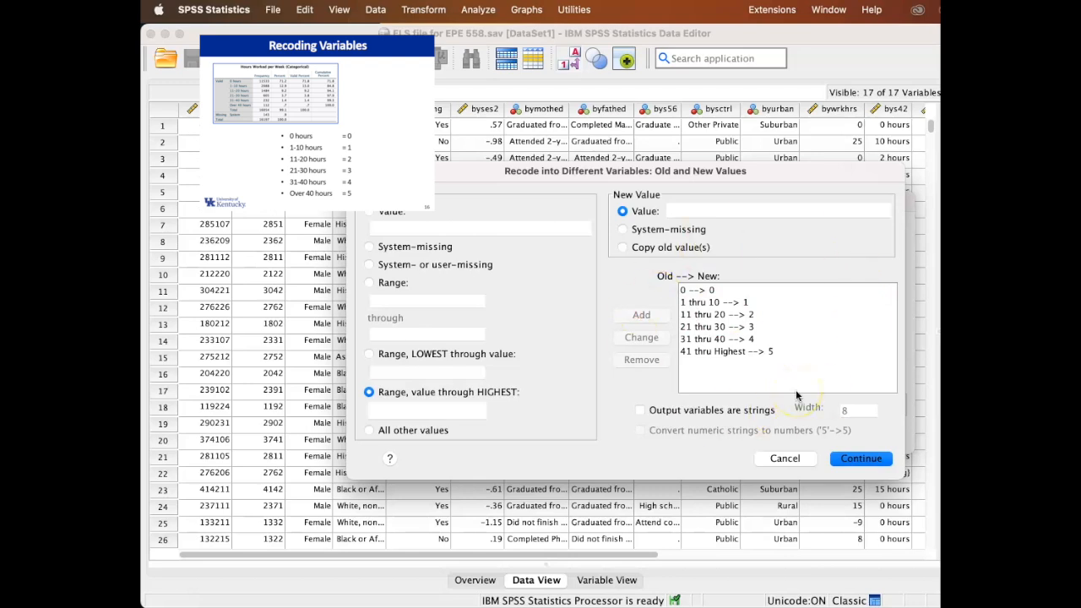
{"action": "left_click", "coordinate": [866, 459]}
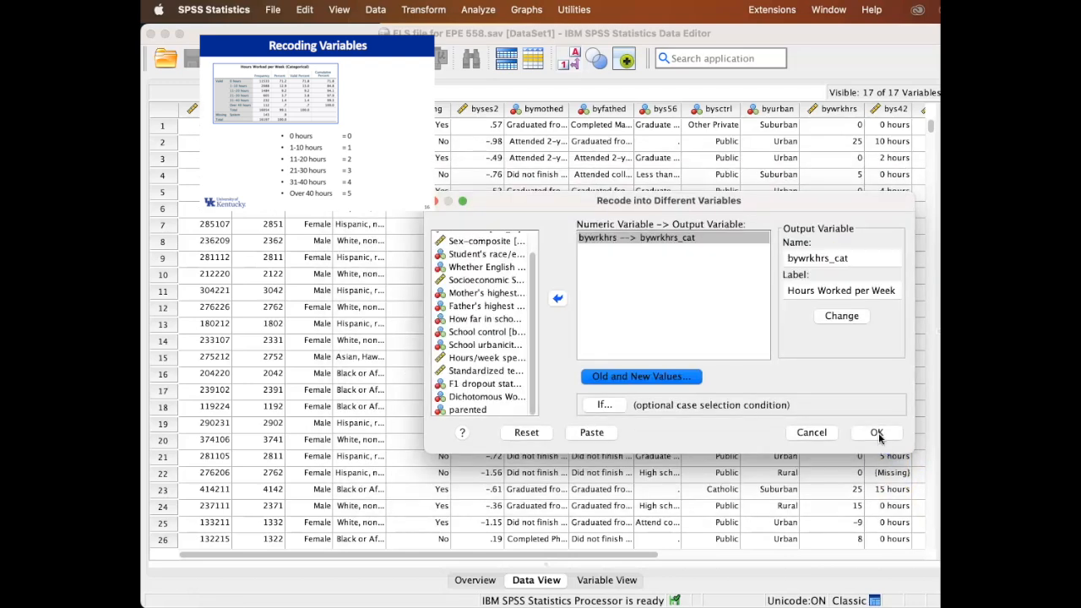
{"action": "left_click", "coordinate": [876, 433]}
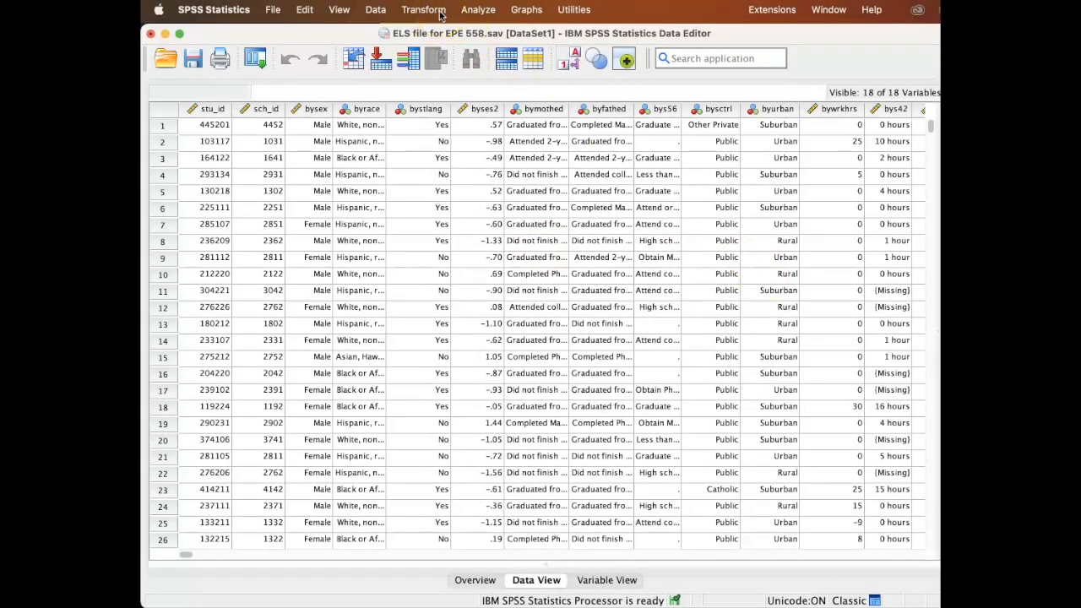
Step: Run Frequencies on Hours Worked per Week (Categorical) in place of the original Hours Worked Per Week variable
{"action": "left_click", "coordinate": [478, 9]}
{"action": "mouse_move", "coordinate": [505, 94]}
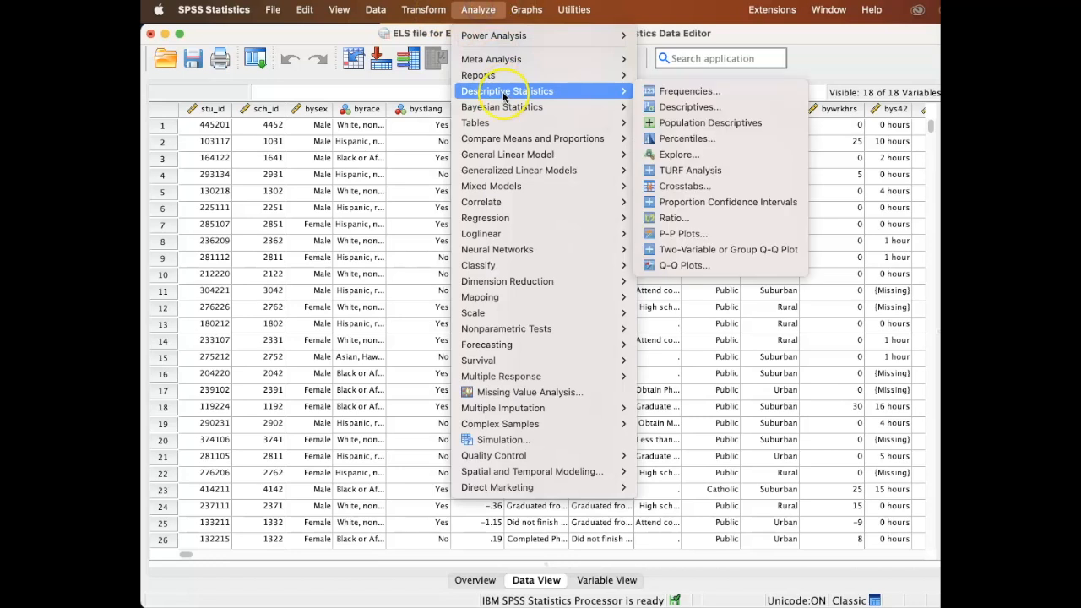
{"action": "left_click", "coordinate": [683, 92]}
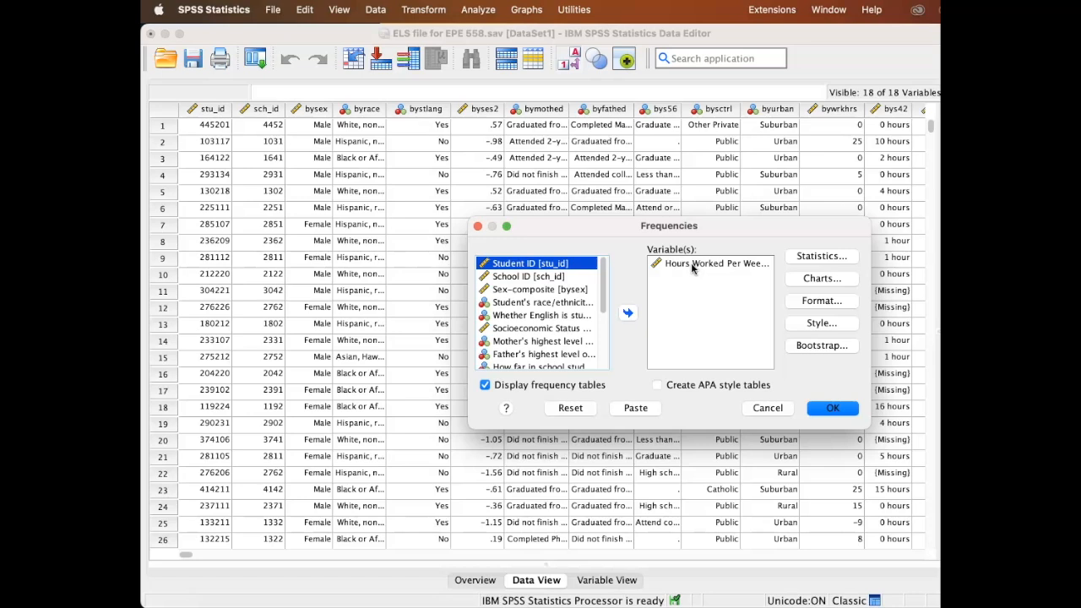
{"action": "left_click", "coordinate": [693, 264]}
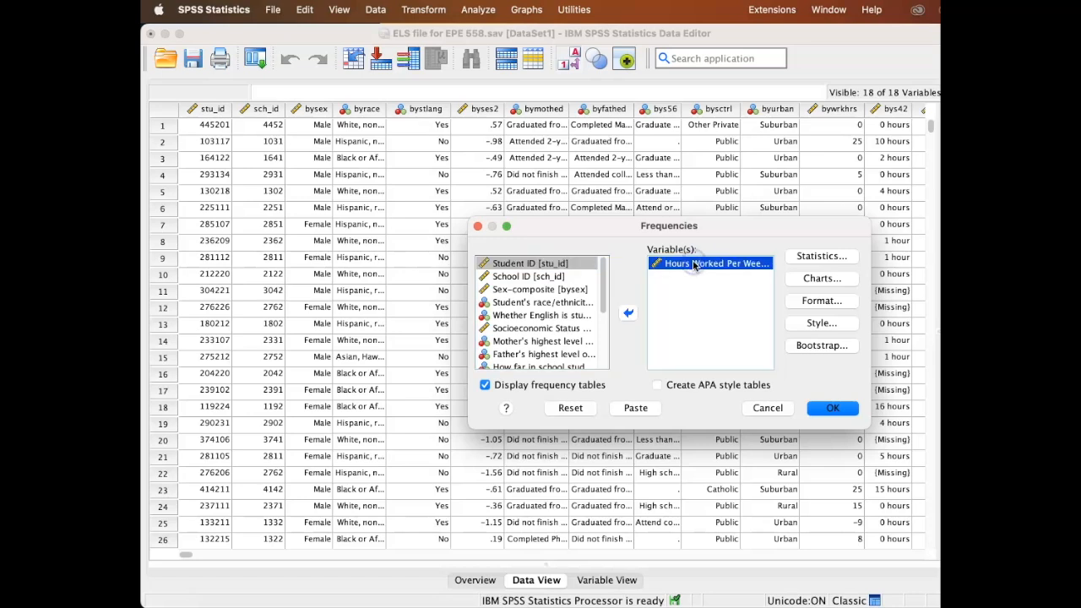
{"action": "left_click", "coordinate": [626, 315]}
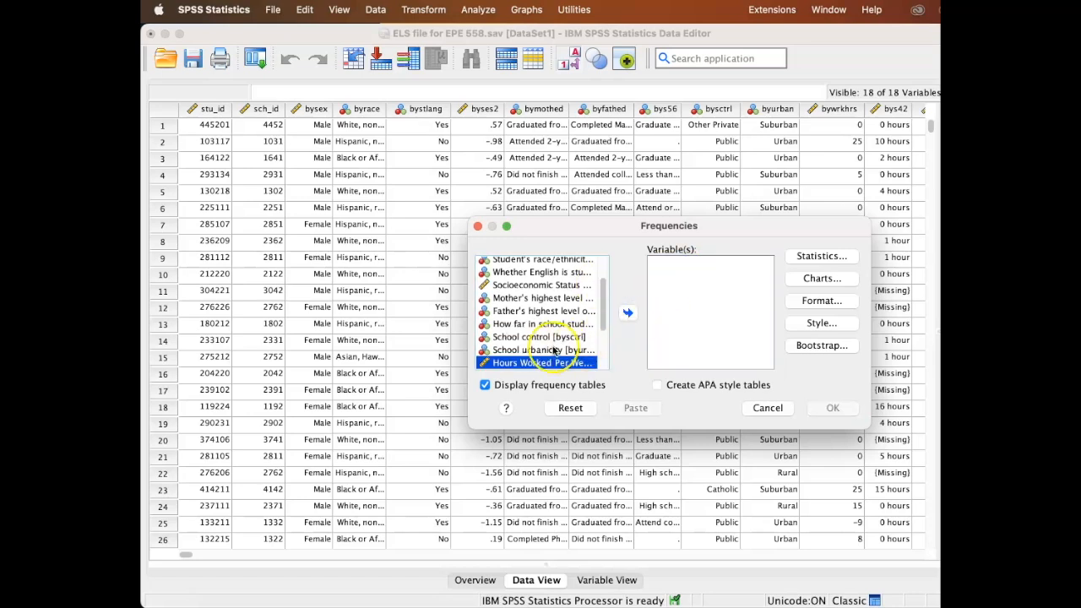
{"action": "scroll", "coordinate": [549, 350], "scroll_direction": "down", "scroll_amount": 3}
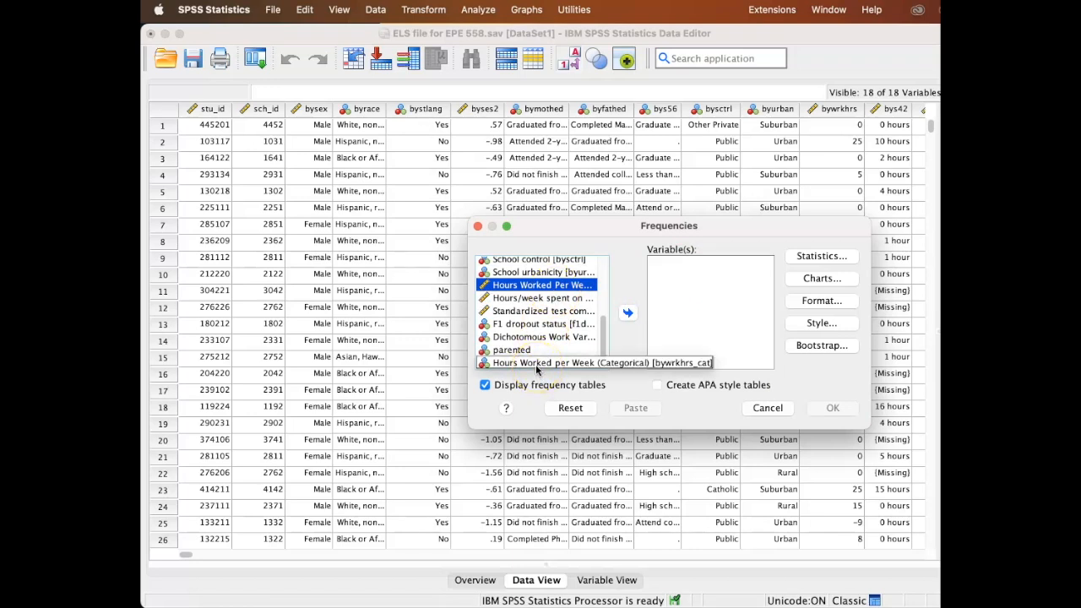
{"action": "left_click", "coordinate": [536, 364]}
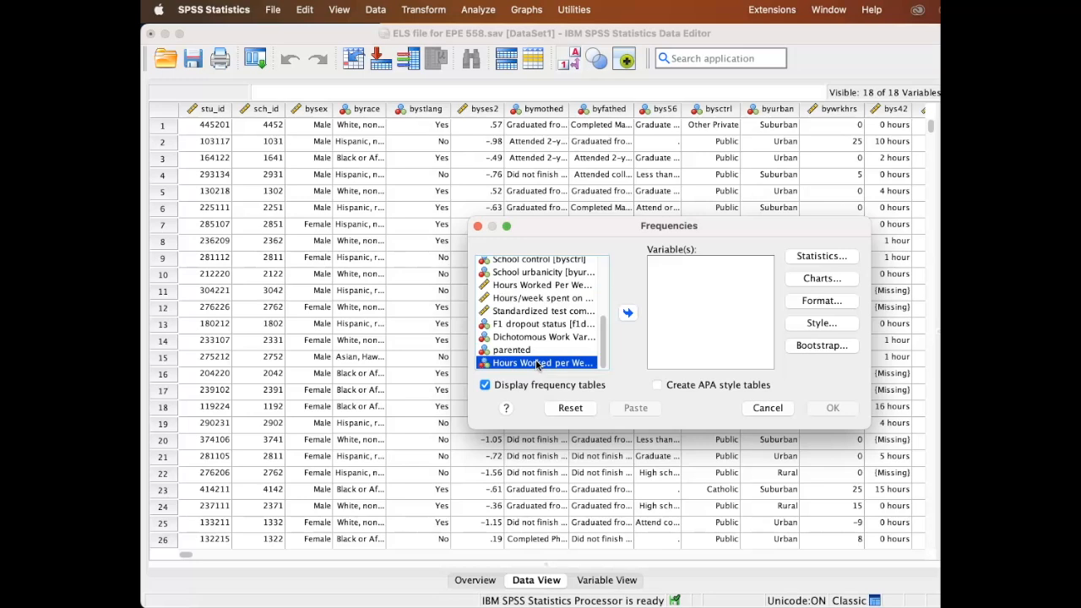
{"action": "left_click", "coordinate": [627, 312]}
{"action": "left_click", "coordinate": [832, 408]}
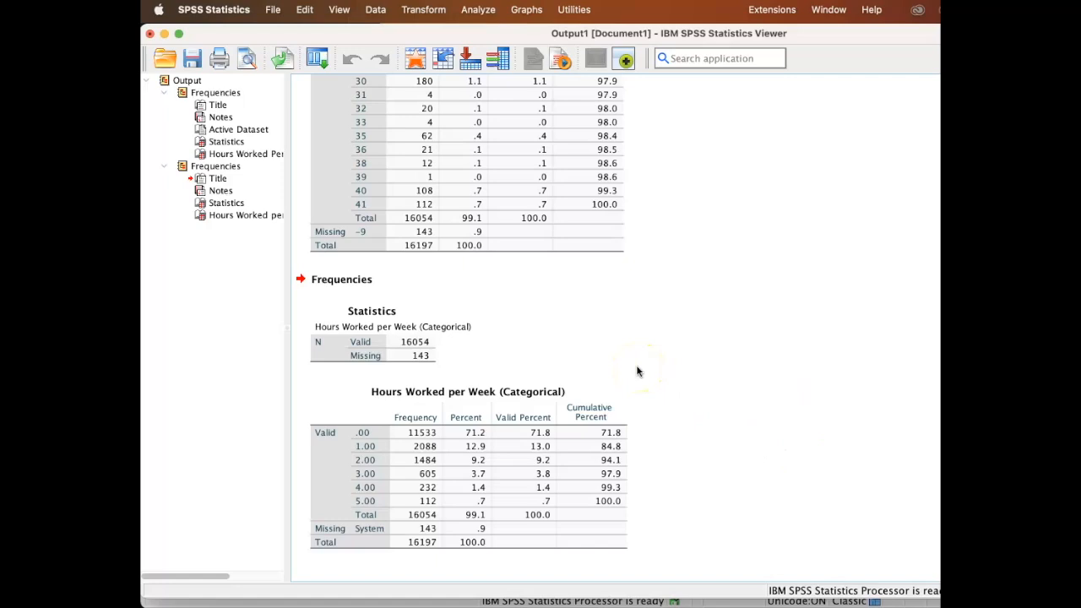
Step: Examine the categories, percentages and missing cases in the Hours Worked per Week (Categorical) frequency table
{"action": "left_click", "coordinate": [456, 534]}
{"action": "left_click", "coordinate": [640, 457]}
{"action": "left_click", "coordinate": [615, 511]}
{"action": "left_click", "coordinate": [653, 531]}
{"action": "left_click", "coordinate": [615, 509]}
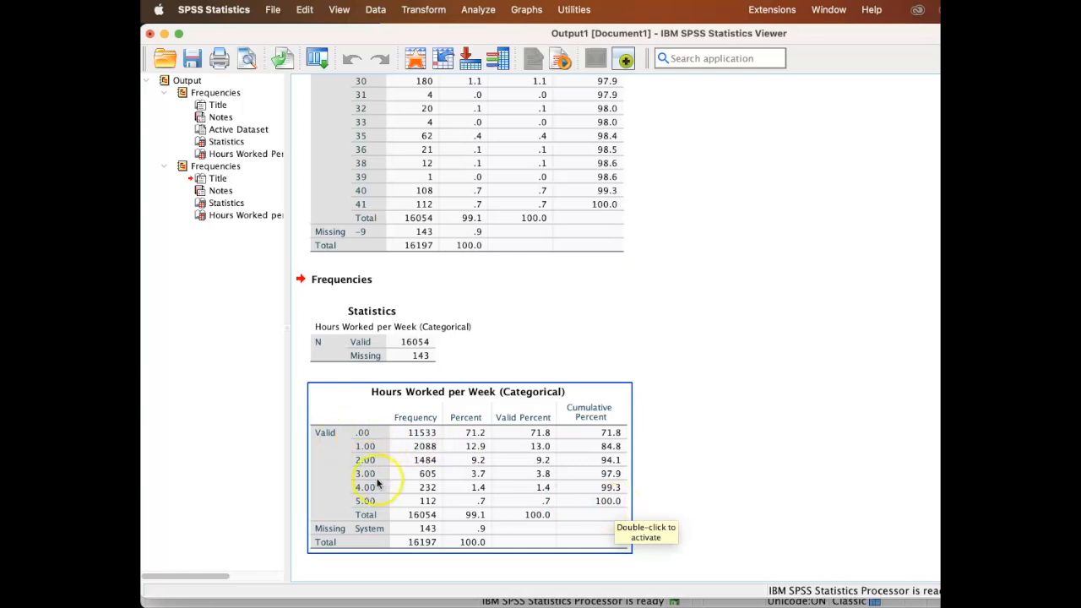
{"action": "left_click", "coordinate": [351, 545]}
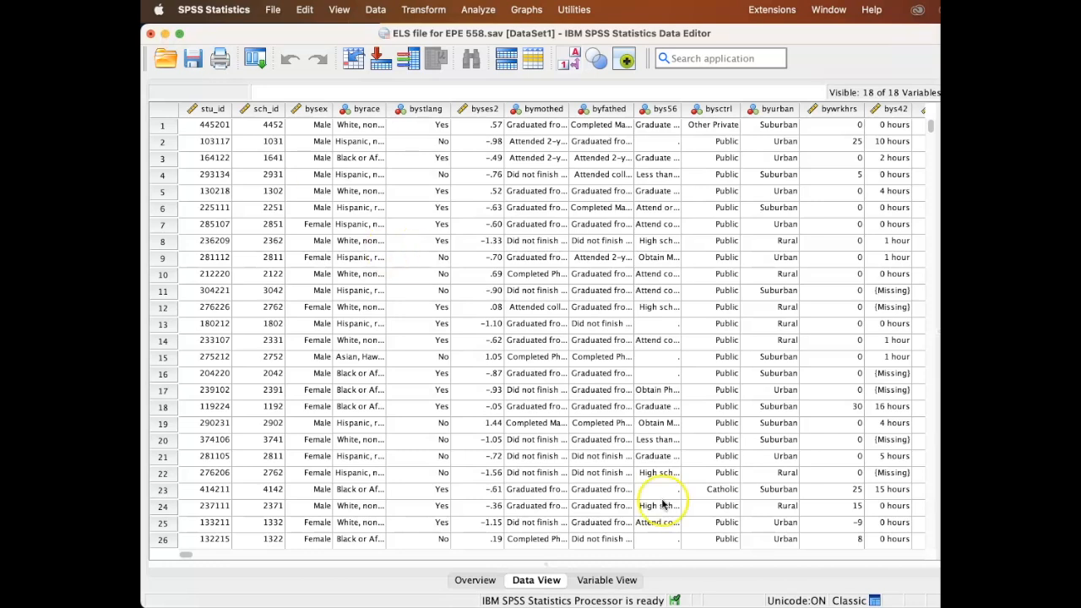
Step: Open the value labels of bywrkhrs_cat in the variable definitions and insert eight blank label rows
{"action": "left_click", "coordinate": [608, 580]}
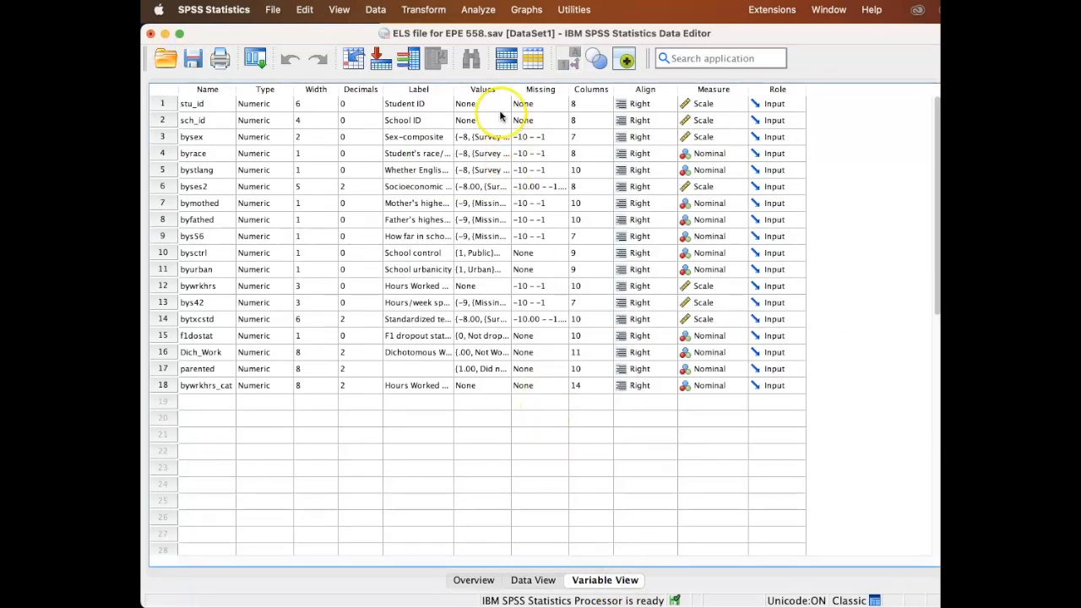
{"action": "left_click", "coordinate": [503, 385]}
{"action": "left_click", "coordinate": [500, 385]}
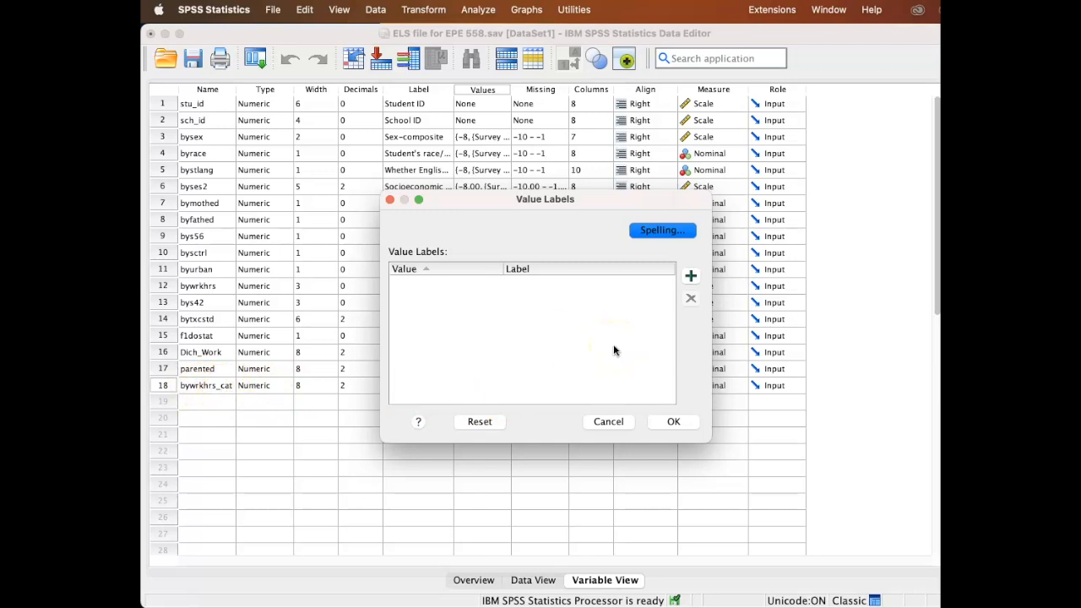
{"action": "left_click", "coordinate": [690, 275]}
{"action": "left_click", "coordinate": [691, 275]}
{"action": "left_click", "coordinate": [691, 275]}
{"action": "left_click", "coordinate": [690, 275]}
{"action": "left_click", "coordinate": [690, 275]}
{"action": "left_click", "coordinate": [690, 276]}
{"action": "left_click", "coordinate": [690, 275]}
{"action": "left_click", "coordinate": [690, 275]}
Step: Label value 0 as "0 Hours" and value 1 as "1-10 Hours" for bywrkhrs_cat
{"action": "left_click", "coordinate": [401, 285]}
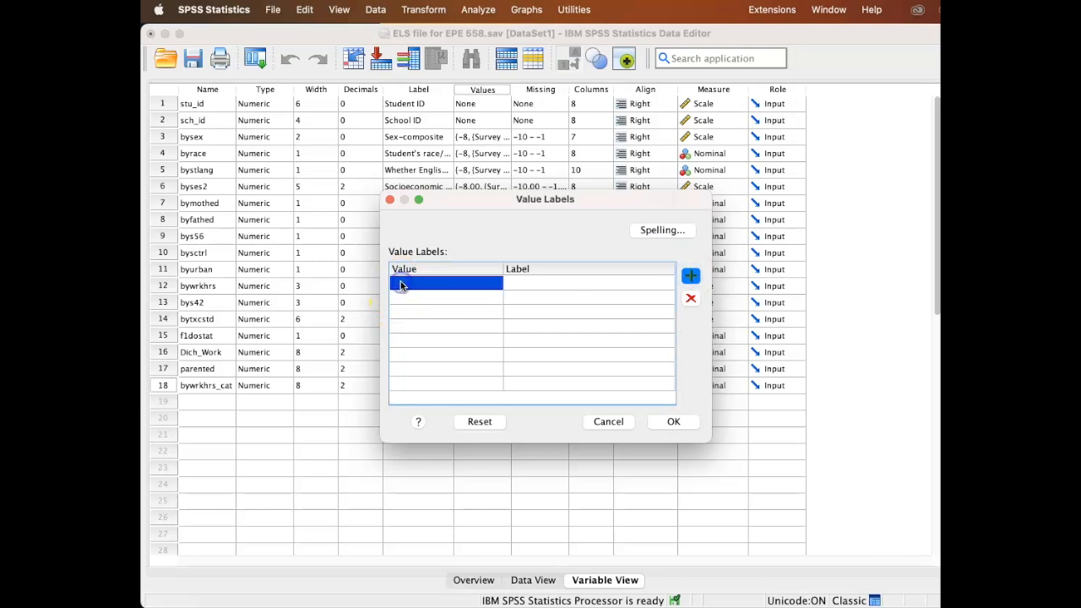
{"action": "type", "text": "0"}
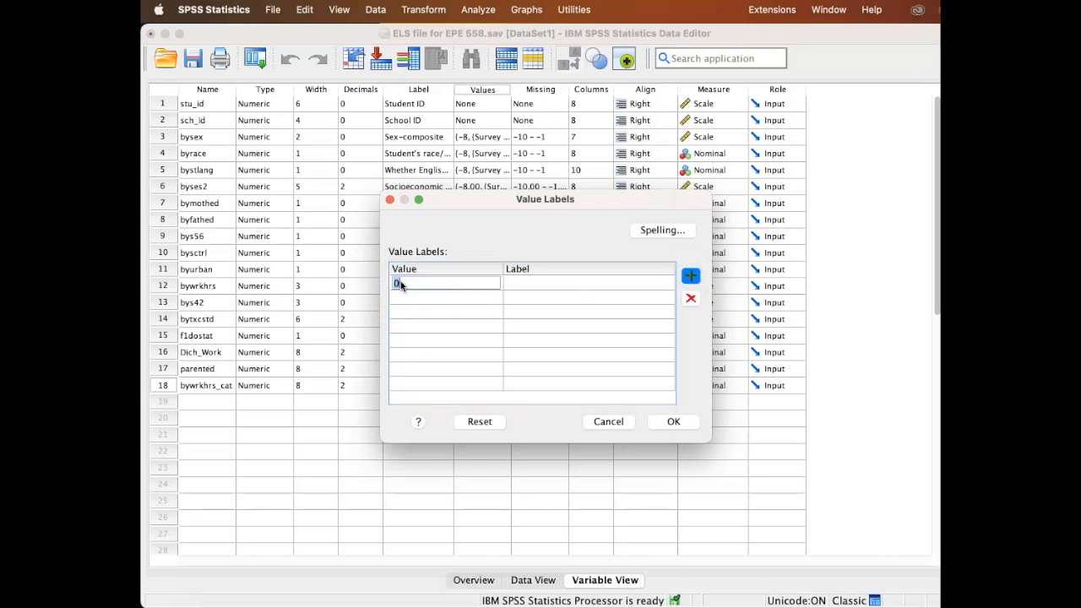
{"action": "left_click", "coordinate": [521, 289]}
{"action": "type", "text": "0 Hours"}
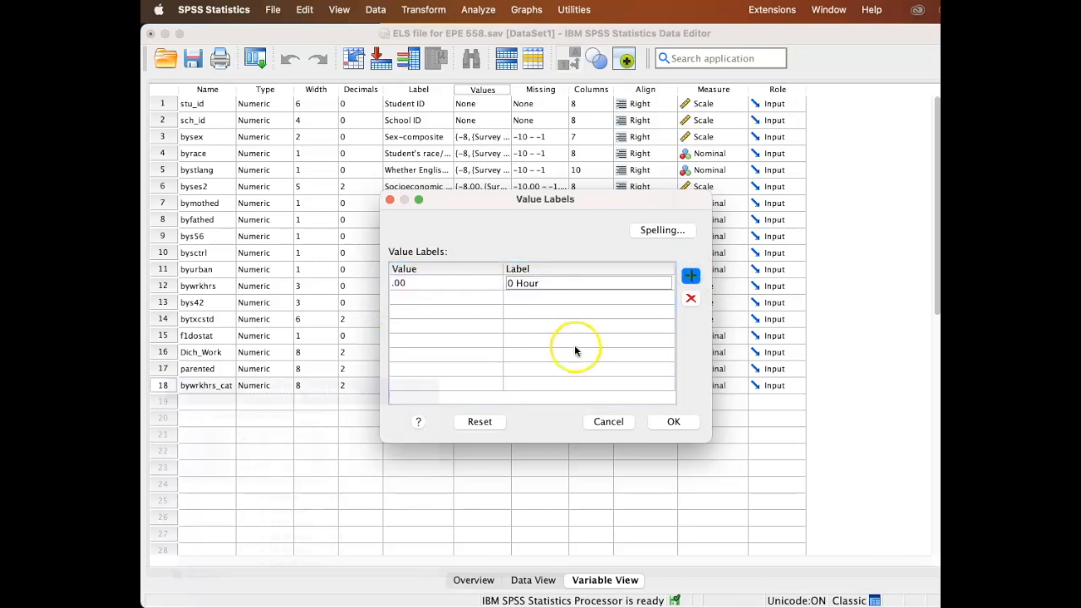
{"action": "left_click", "coordinate": [424, 300]}
{"action": "type", "text": "1"}
{"action": "left_click", "coordinate": [513, 299]}
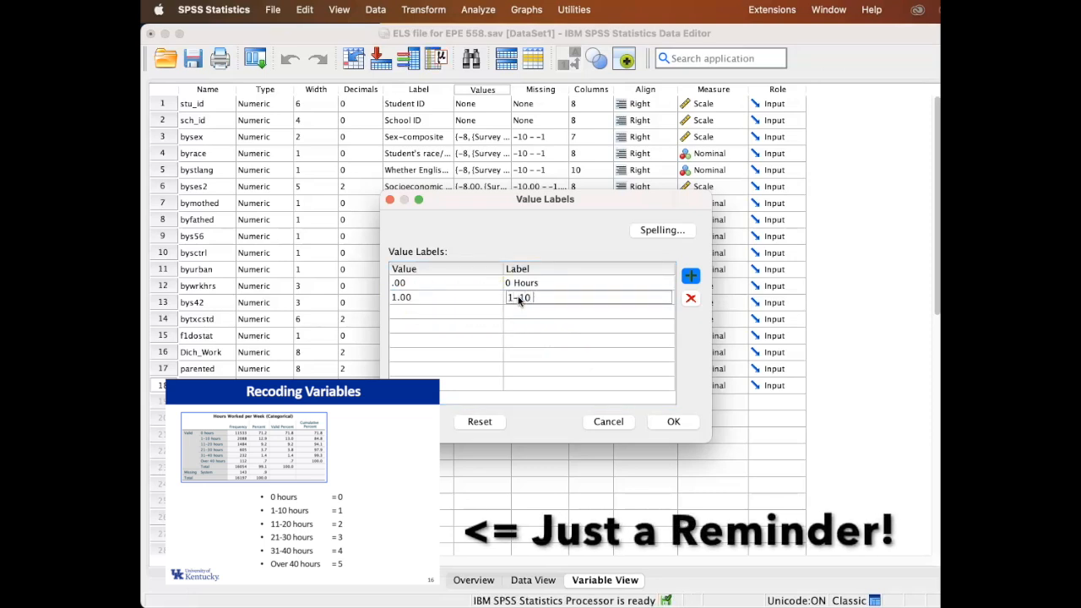
Step: Label value 2 as "11- 20 Hours" and value 3 as "21- 30 Hours"
{"action": "left_click", "coordinate": [448, 314]}
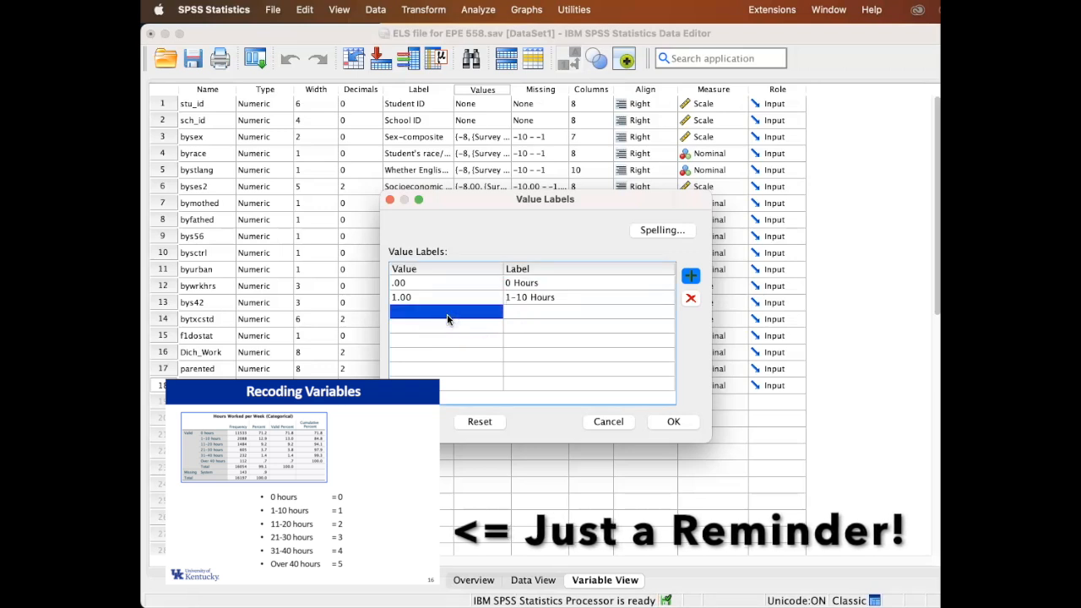
{"action": "type", "text": "2"}
{"action": "left_click", "coordinate": [518, 312]}
{"action": "type", "text": "11- 20 Hours"}
{"action": "left_click", "coordinate": [452, 327]}
{"action": "type", "text": "3"}
{"action": "left_click", "coordinate": [523, 328]}
{"action": "type", "text": "21- 30 Hours"}
Step: Label value 4 as "31-40 Hours" and value 5 as "Over 40 Hours"
{"action": "left_click", "coordinate": [452, 341]}
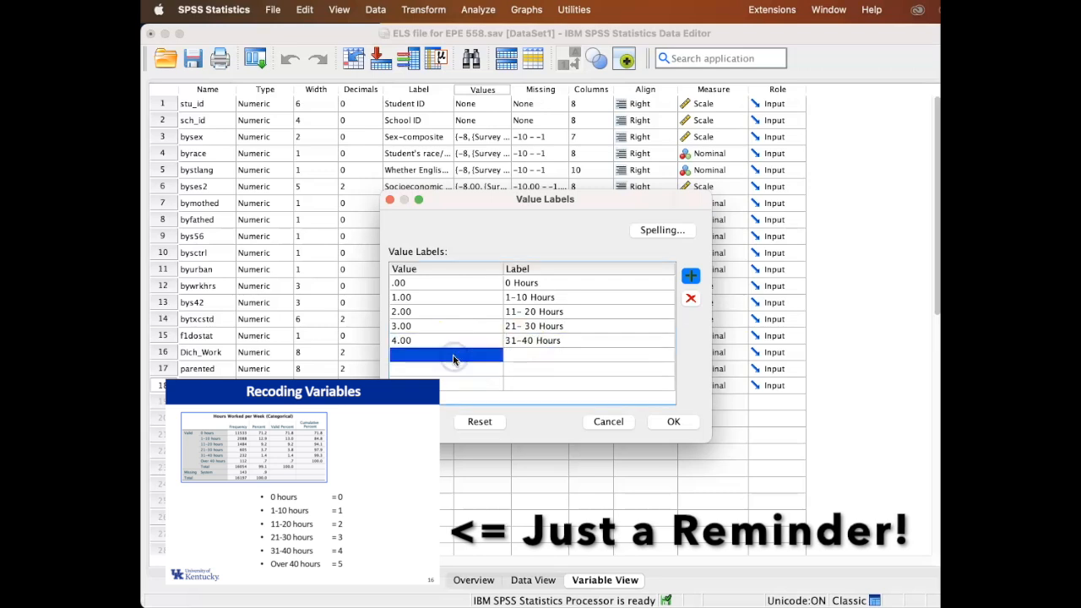
{"action": "type", "text": "5"}
{"action": "left_click", "coordinate": [524, 355]}
{"action": "type", "text": "Over 40 Hours"}
Step: Remove the two unused blank label rows and apply the value labels to bywrkhrs_cat
{"action": "left_click", "coordinate": [549, 369]}
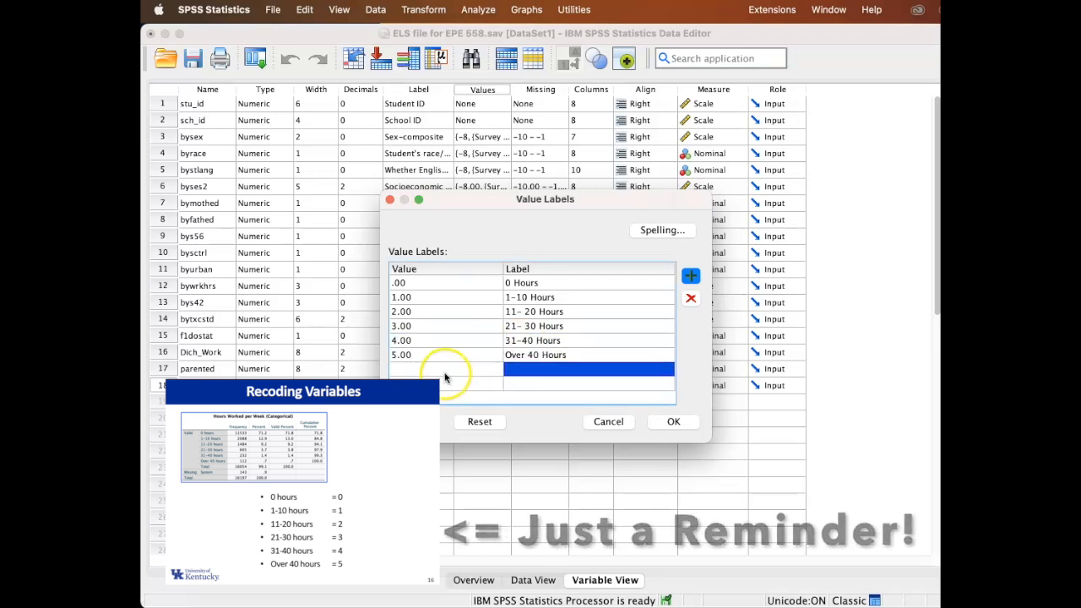
{"action": "left_click", "coordinate": [693, 299]}
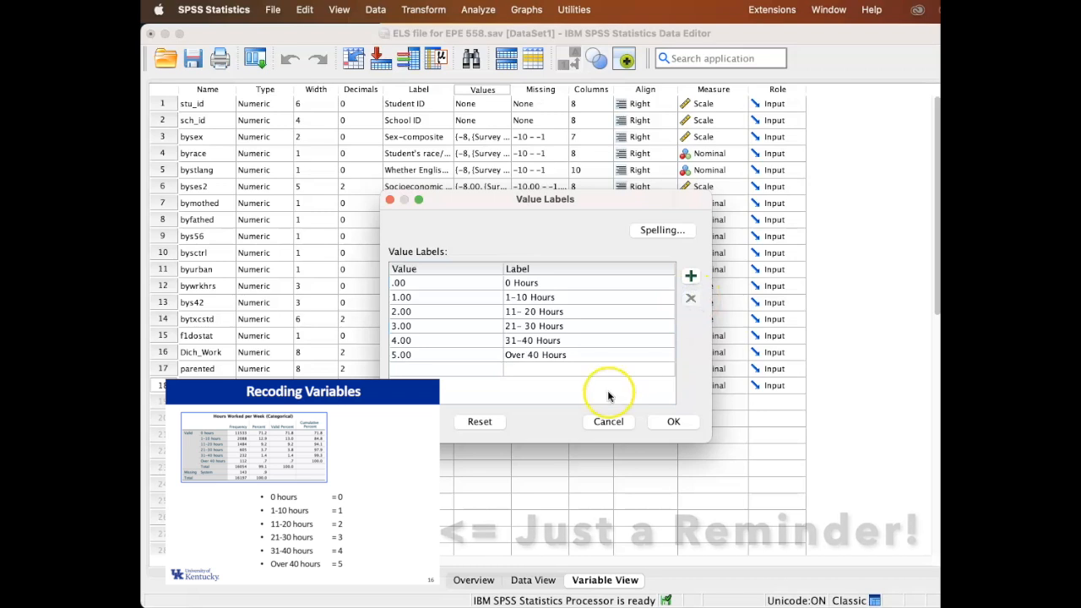
{"action": "left_click", "coordinate": [604, 369]}
{"action": "left_click", "coordinate": [693, 299]}
{"action": "left_click", "coordinate": [680, 424]}
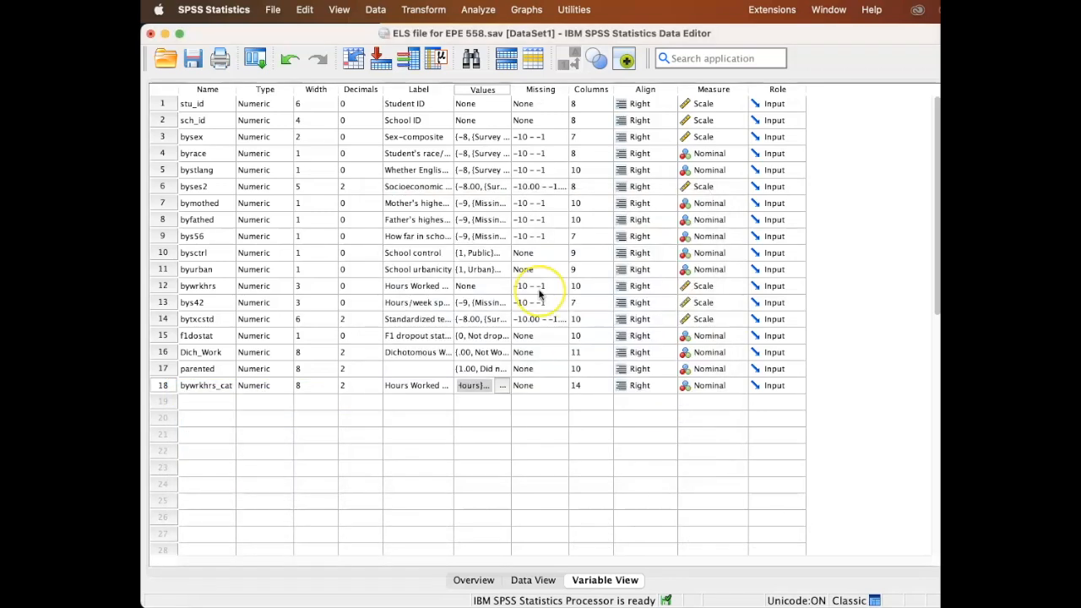
Step: Rerun Frequencies on Hours Worked per Week (Categorical) with the value labels in place
{"action": "left_click", "coordinate": [480, 10]}
{"action": "mouse_move", "coordinate": [488, 78]}
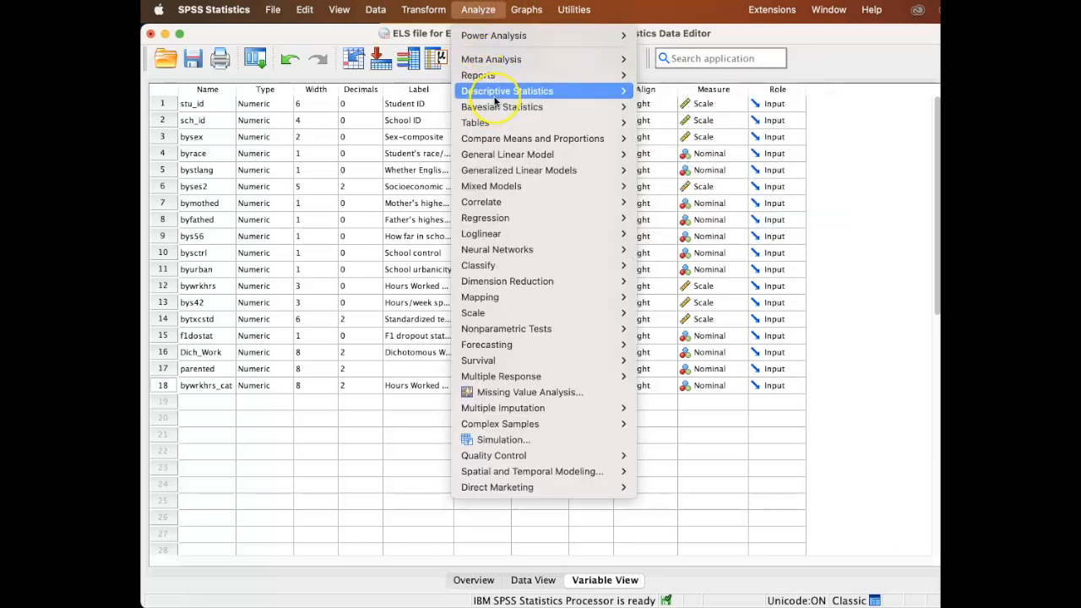
{"action": "left_click", "coordinate": [673, 91]}
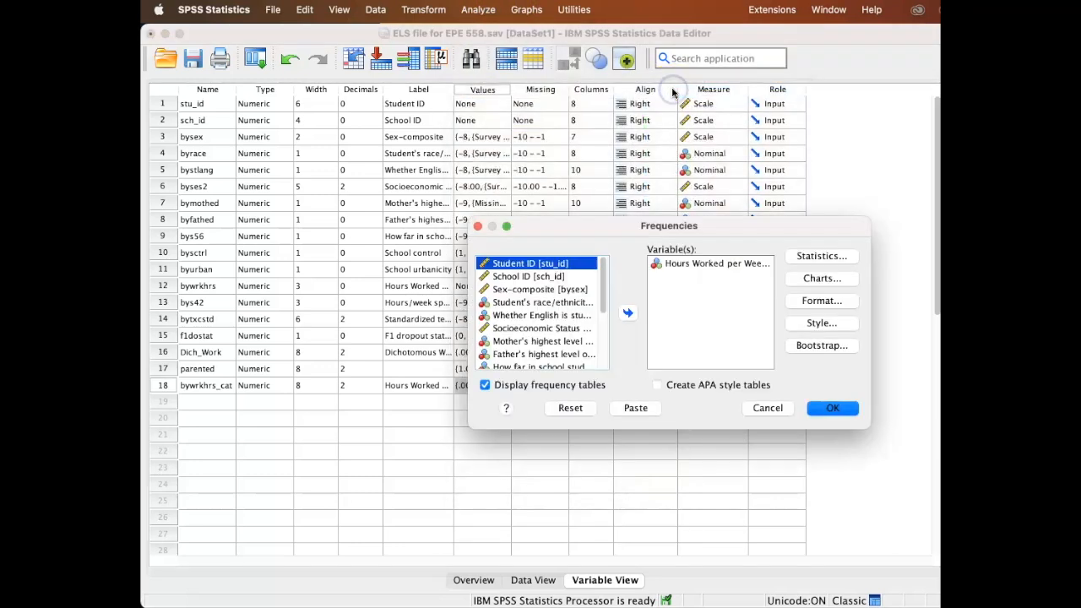
{"action": "left_click", "coordinate": [712, 265]}
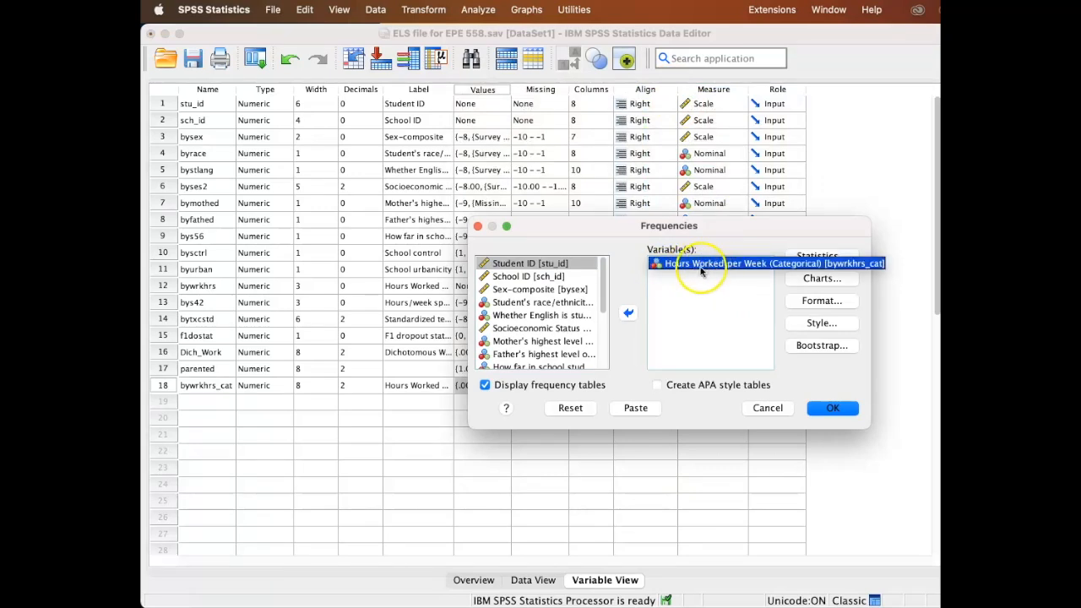
{"action": "left_click", "coordinate": [823, 417]}
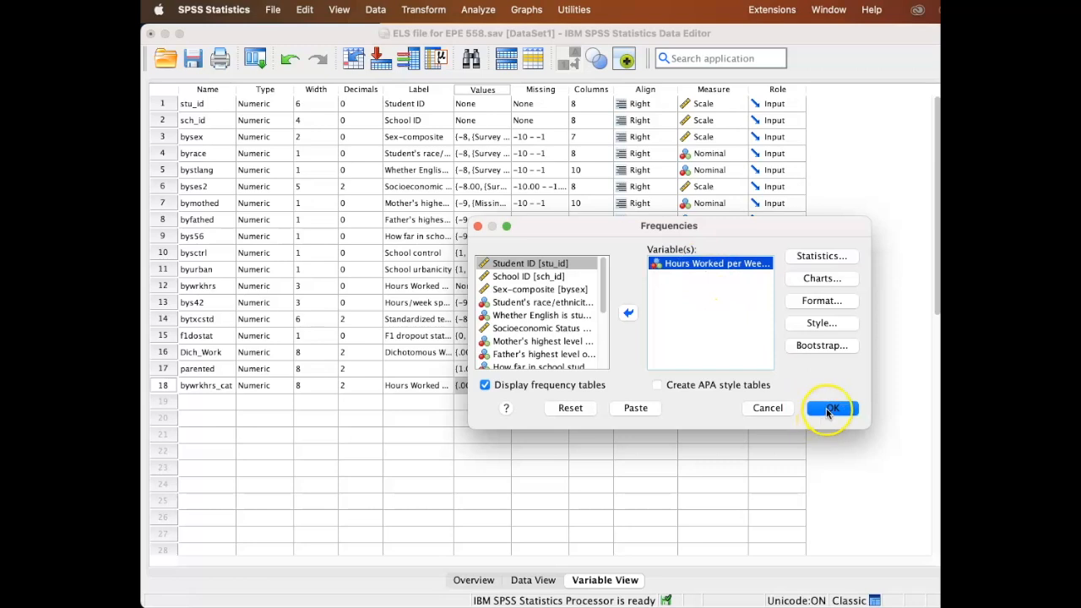
Step: Generate the frequency output for Hours Worked per Week (Categorical) and select its labelled frequency table
{"action": "left_click", "coordinate": [830, 409]}
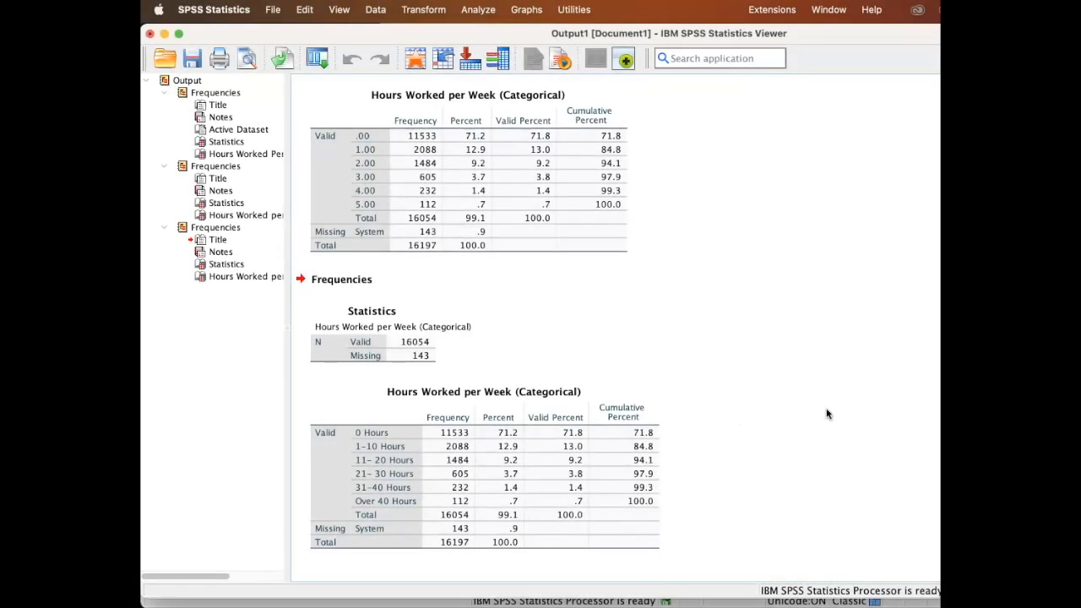
{"action": "left_click", "coordinate": [543, 434]}
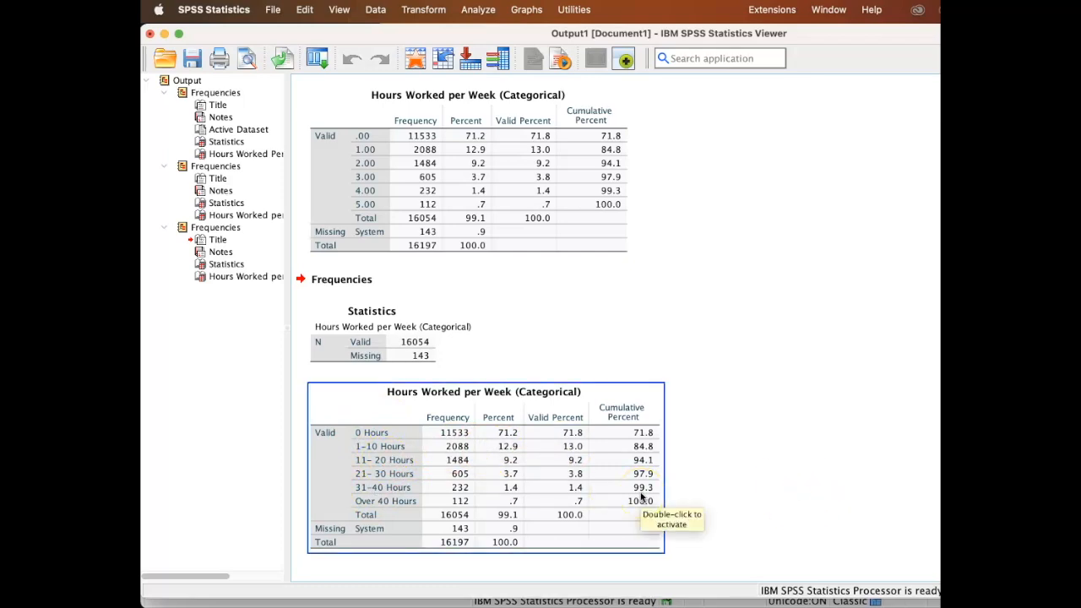
Step: Examine the frequency table of the original Hours Worked Per Week variable across its full range of individual hour values
{"action": "scroll", "coordinate": [641, 498], "scroll_direction": "up", "scroll_amount": 10}
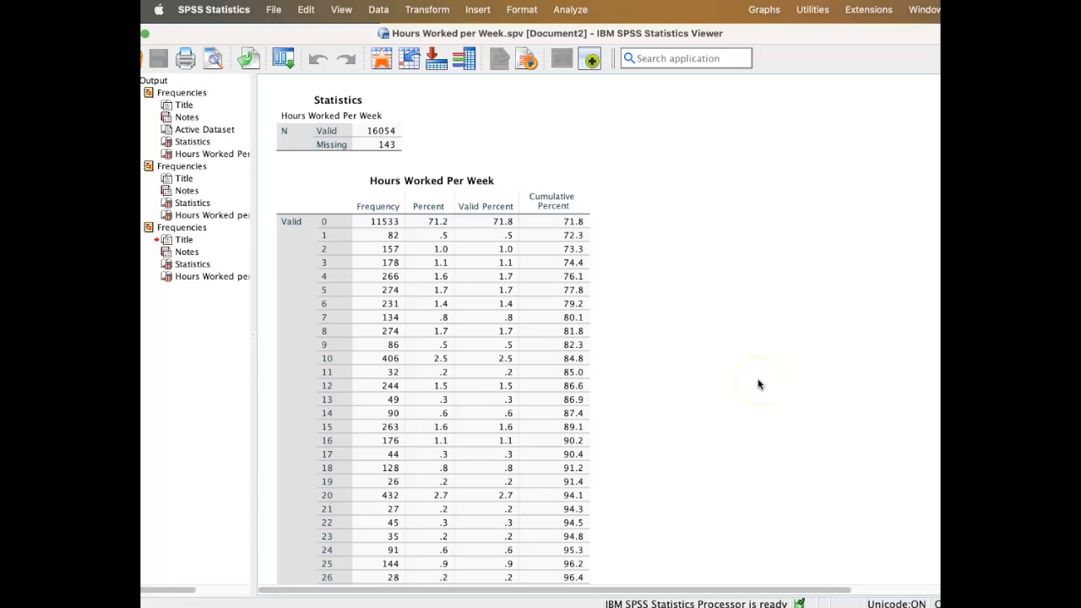
{"action": "scroll", "coordinate": [758, 384], "scroll_direction": "down", "scroll_amount": 4}
{"action": "scroll", "coordinate": [757, 385], "scroll_direction": "up", "scroll_amount": 3}
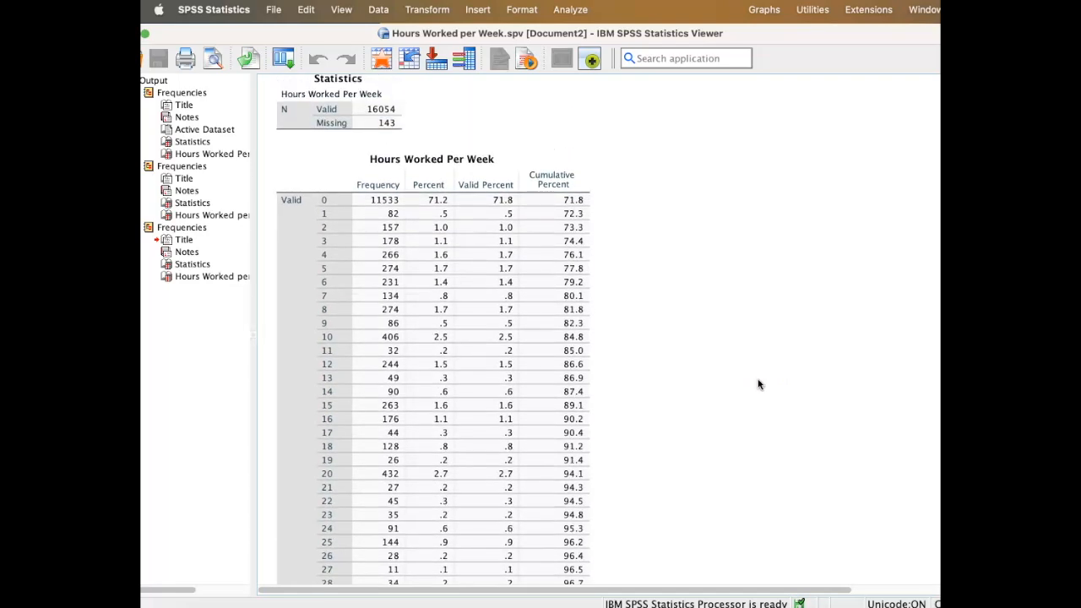
{"action": "scroll", "coordinate": [757, 384], "scroll_direction": "down", "scroll_amount": 9}
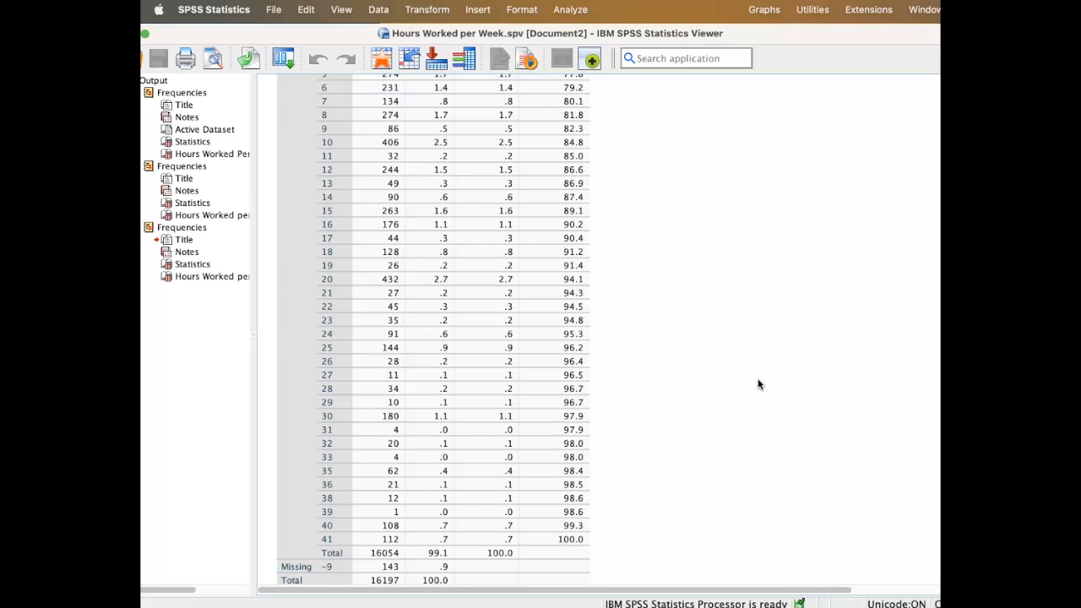
{"action": "scroll", "coordinate": [757, 384], "scroll_direction": "up", "scroll_amount": 7}
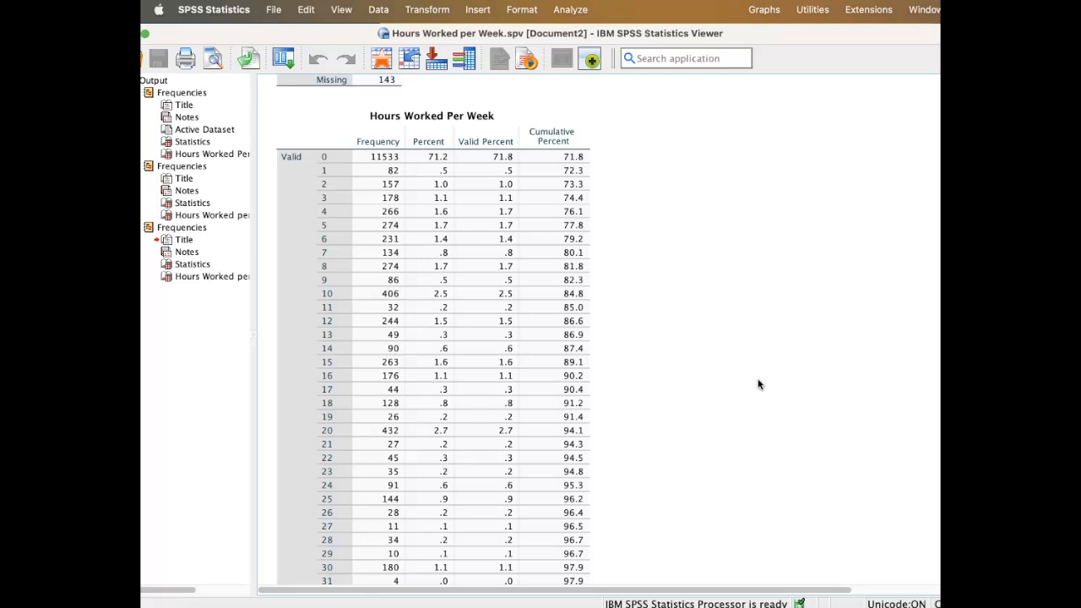
{"action": "scroll", "coordinate": [747, 381], "scroll_direction": "down", "scroll_amount": 2}
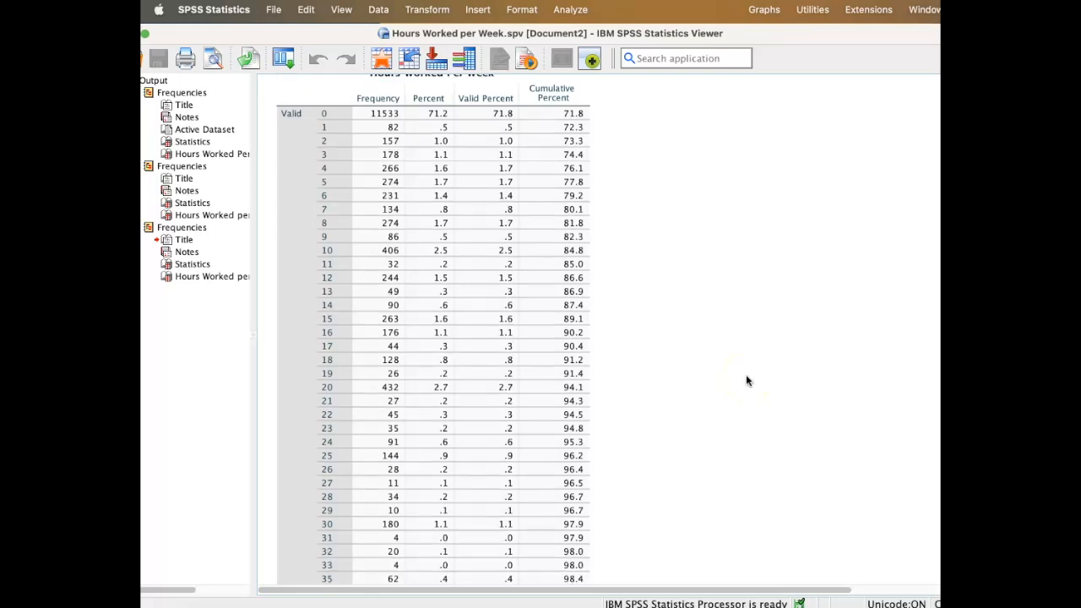
{"action": "left_click", "coordinate": [363, 173]}
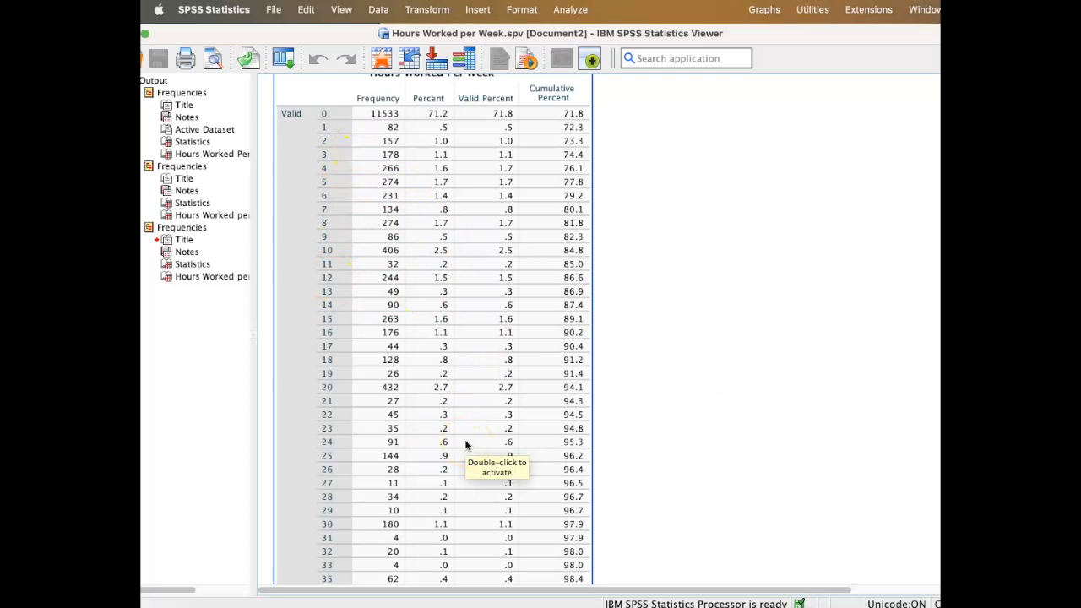
{"action": "scroll", "coordinate": [465, 445], "scroll_direction": "down", "scroll_amount": 7}
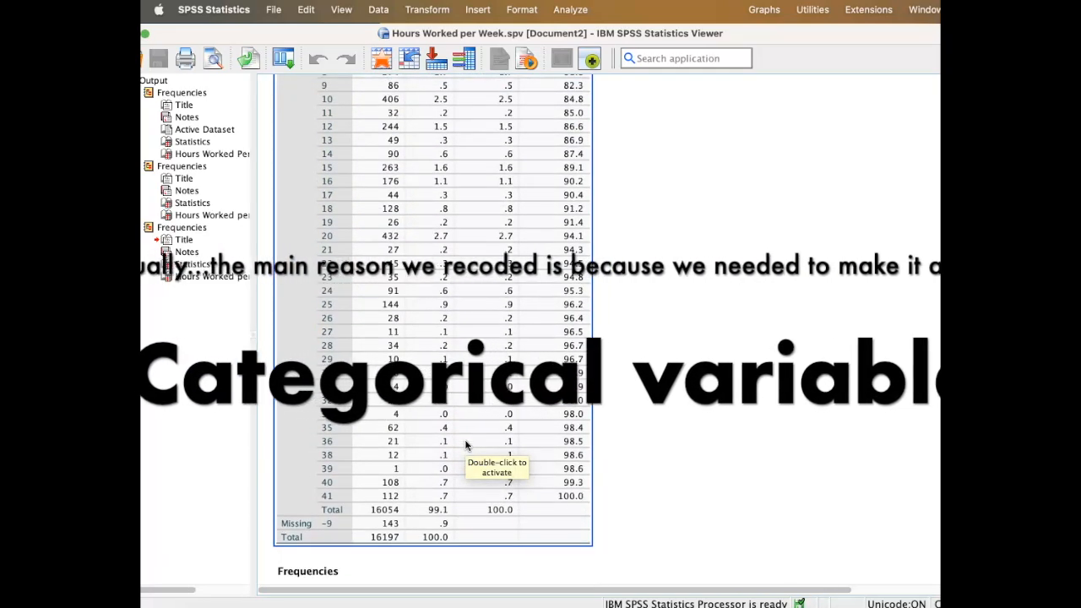
Step: Compare the original Hours Worked Per Week frequency table with the labelled Hours Worked per Week (Categorical) table
{"action": "scroll", "coordinate": [465, 446], "scroll_direction": "up", "scroll_amount": 7}
{"action": "scroll", "coordinate": [466, 445], "scroll_direction": "down", "scroll_amount": 10}
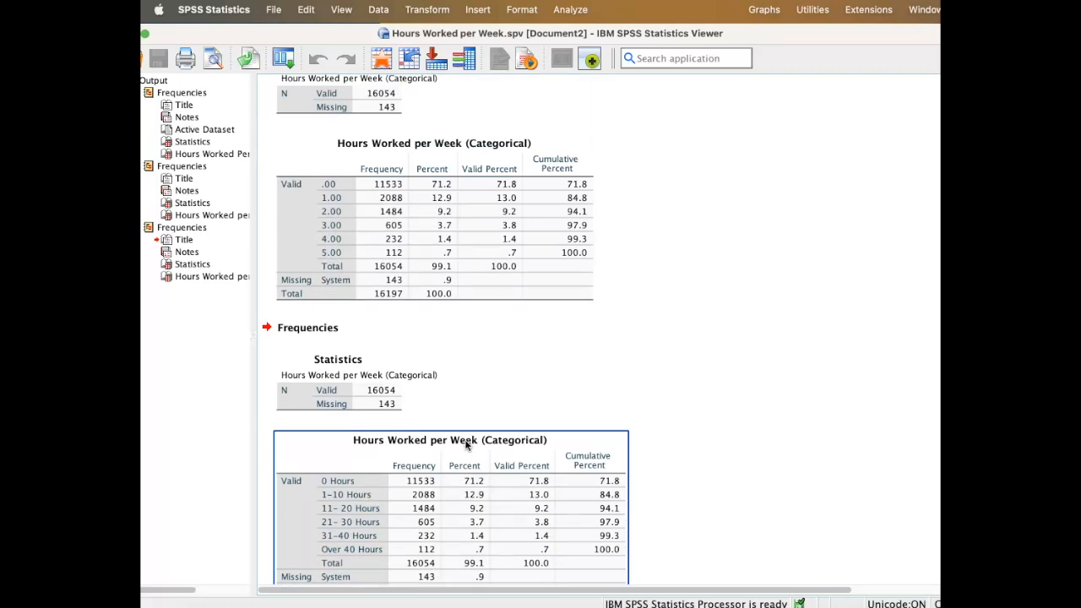
{"action": "scroll", "coordinate": [466, 446], "scroll_direction": "down", "scroll_amount": 2}
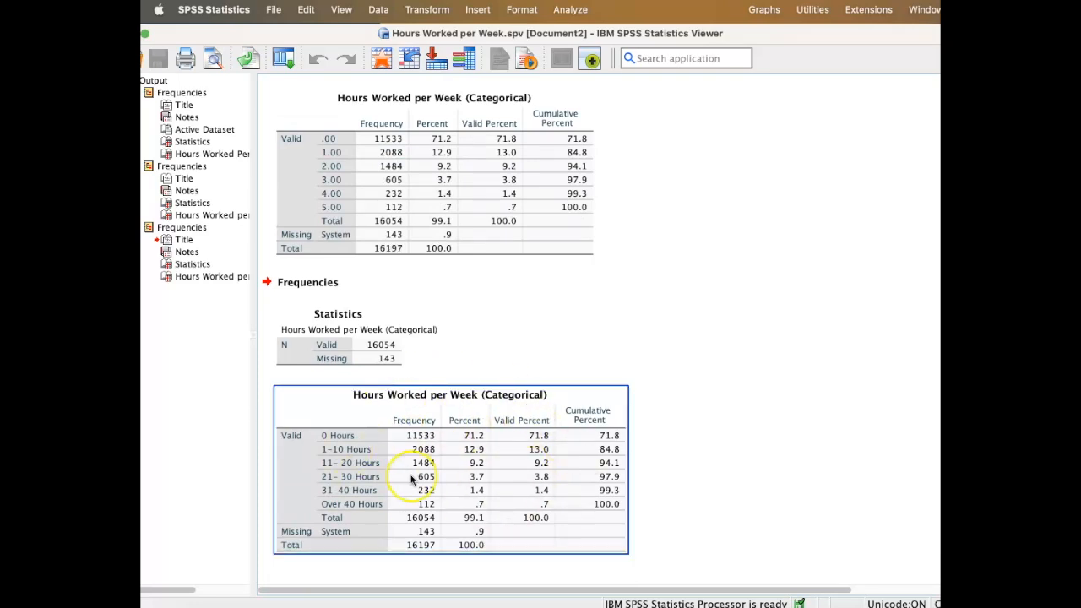
{"action": "scroll", "coordinate": [411, 479], "scroll_direction": "up", "scroll_amount": 20}
{"action": "scroll", "coordinate": [412, 480], "scroll_direction": "down", "scroll_amount": 3}
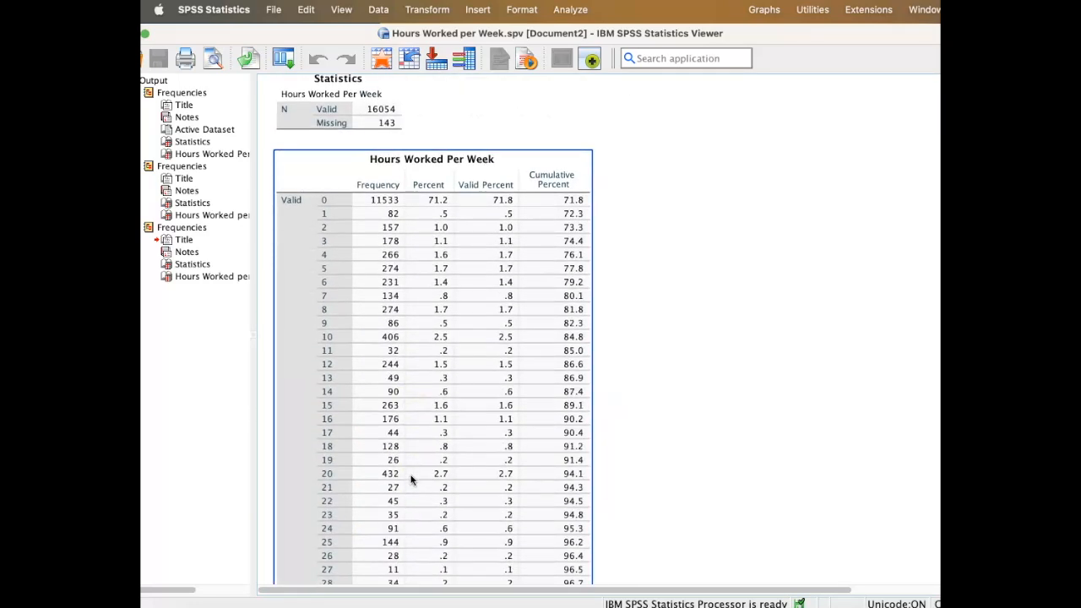
{"action": "scroll", "coordinate": [412, 480], "scroll_direction": "down", "scroll_amount": 20}
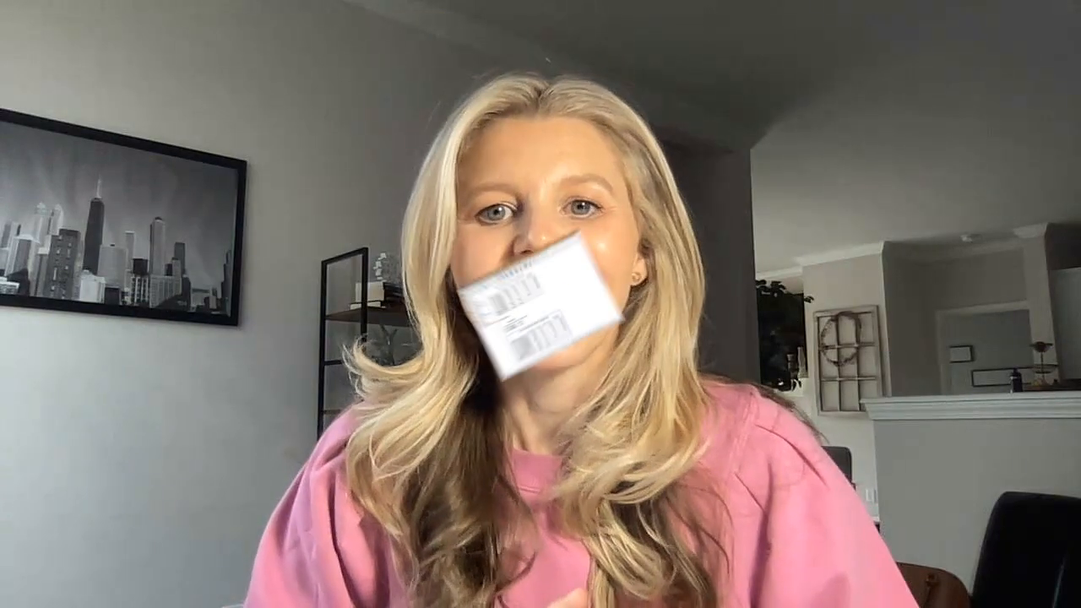